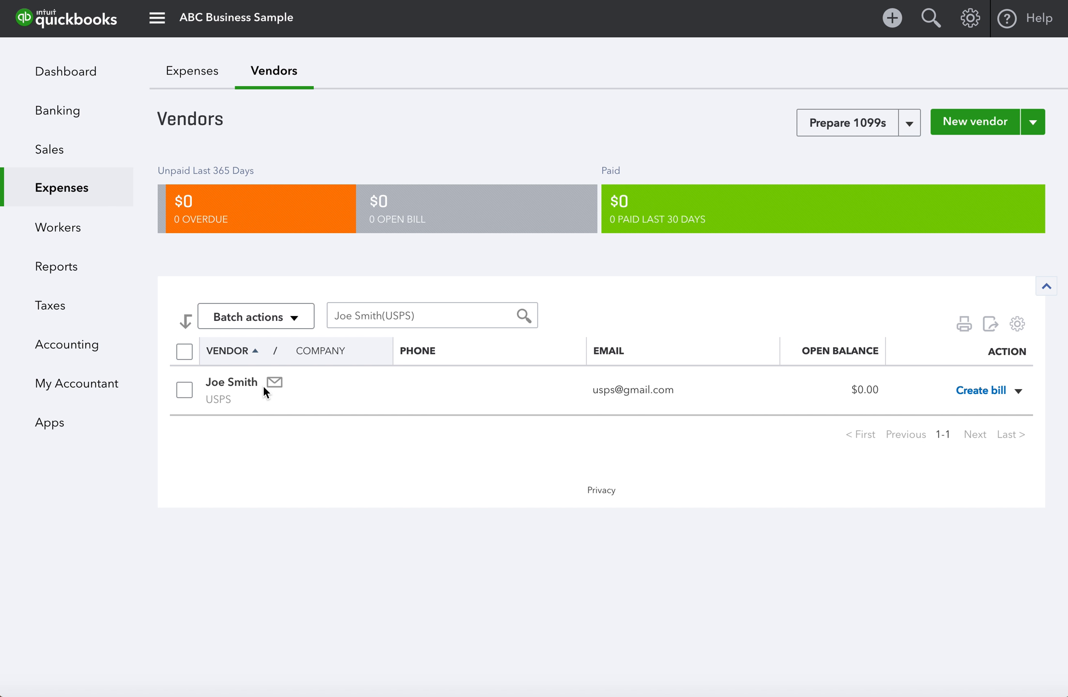
pyautogui.click(194, 74)
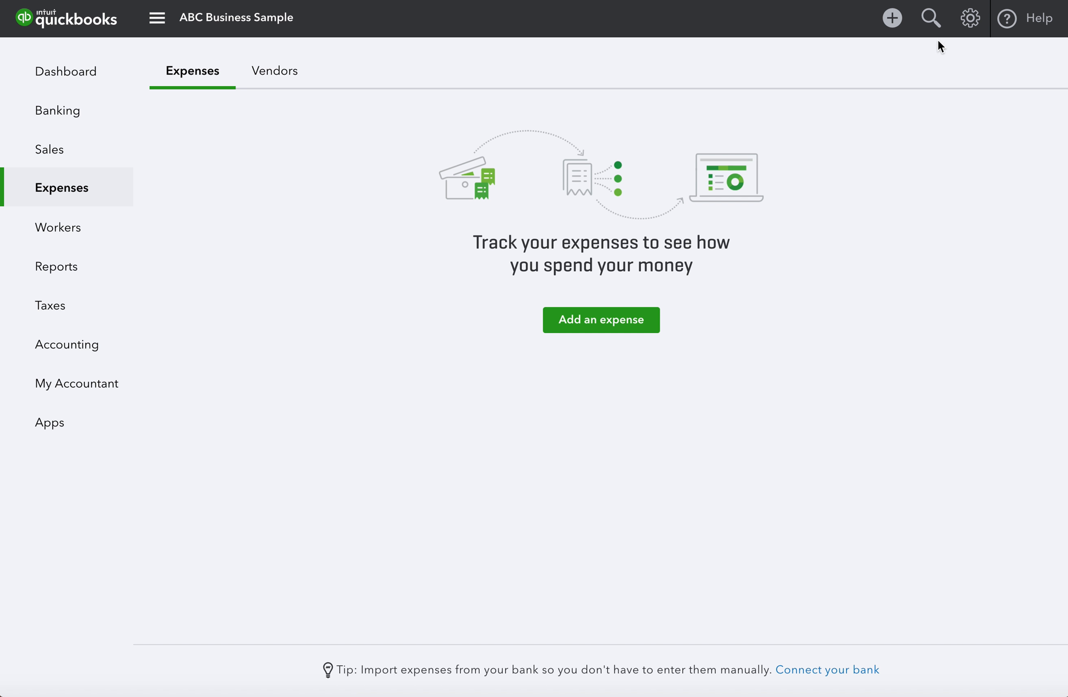
pyautogui.click(892, 18)
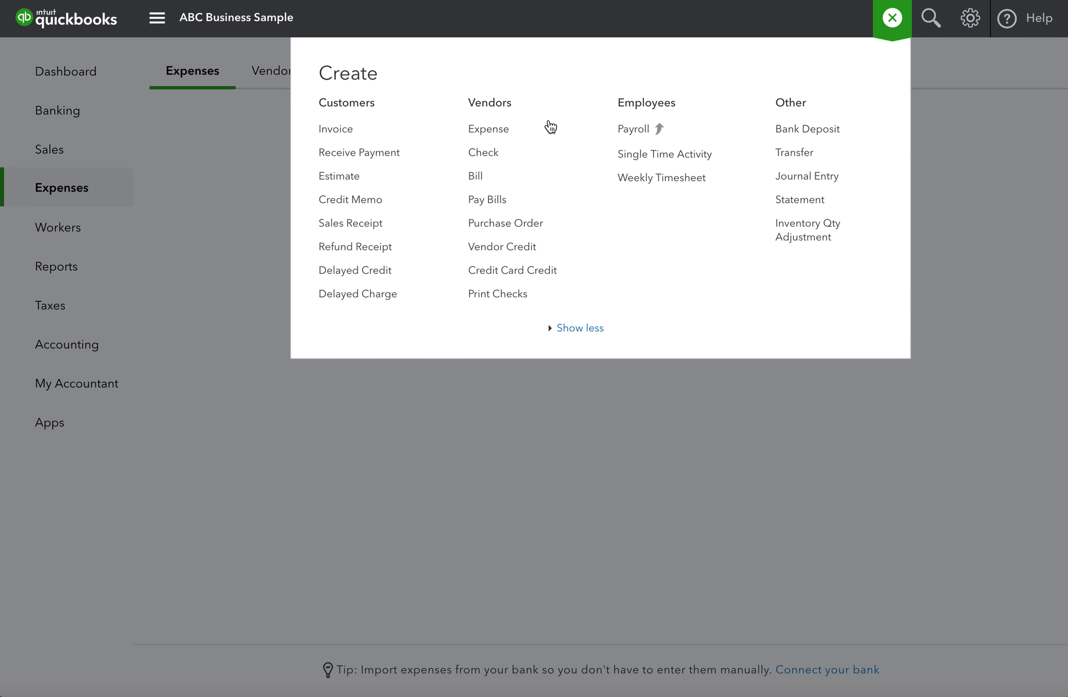
pyautogui.click(489, 129)
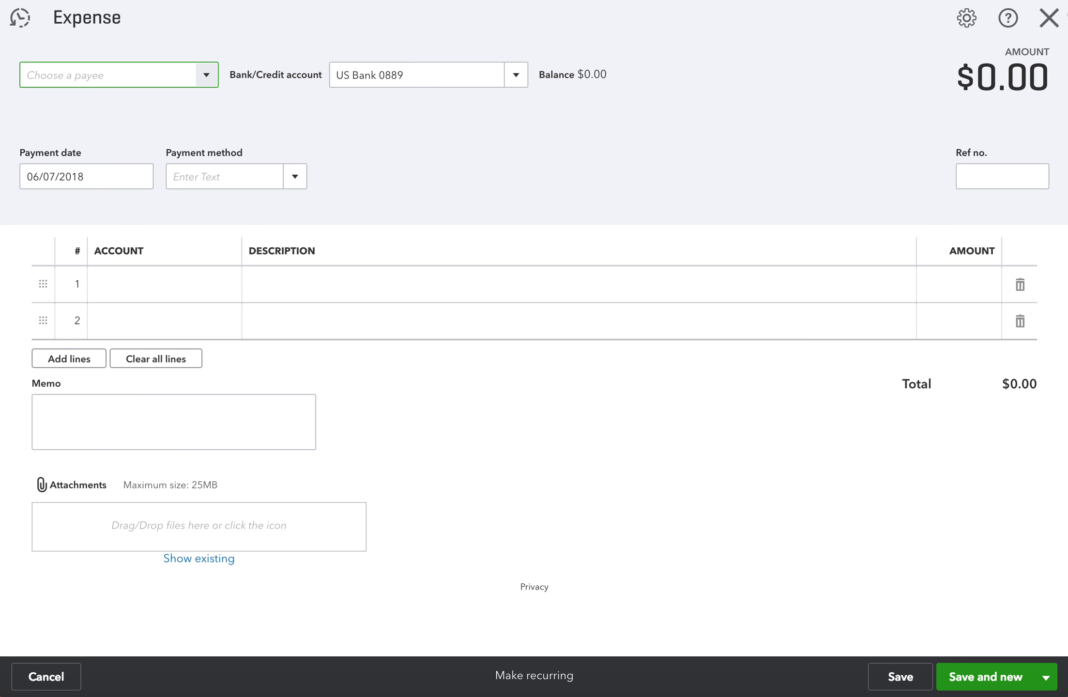
pyautogui.click(1047, 20)
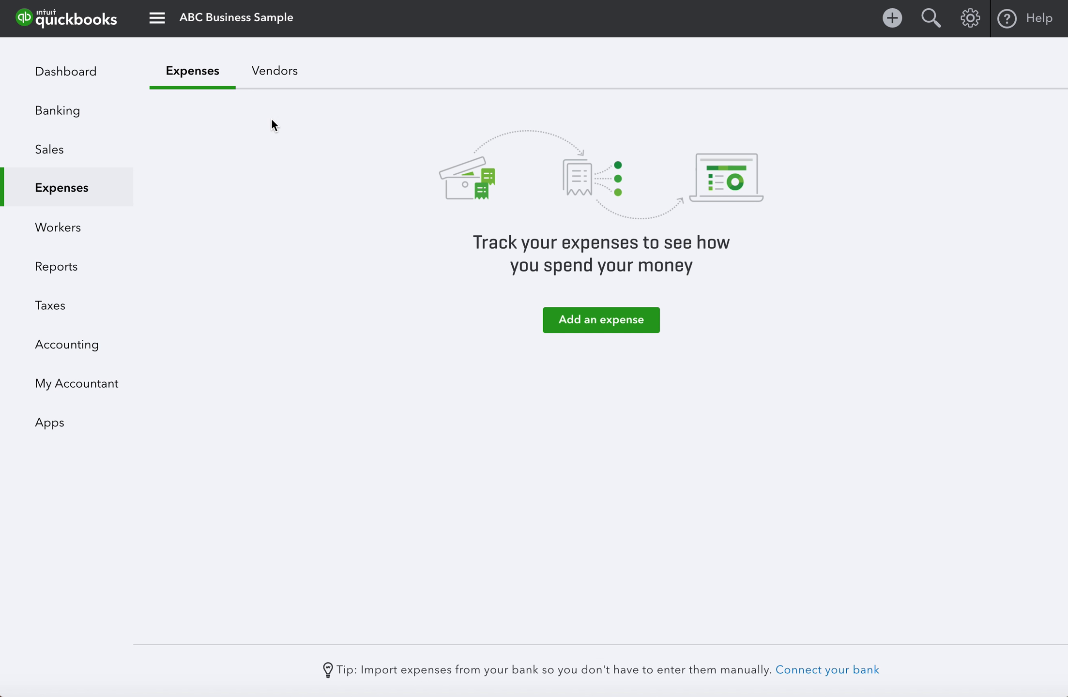
# - Start a new expense from the USPS vendor's record and set its payment method to Credit Card
pyautogui.click(263, 75)
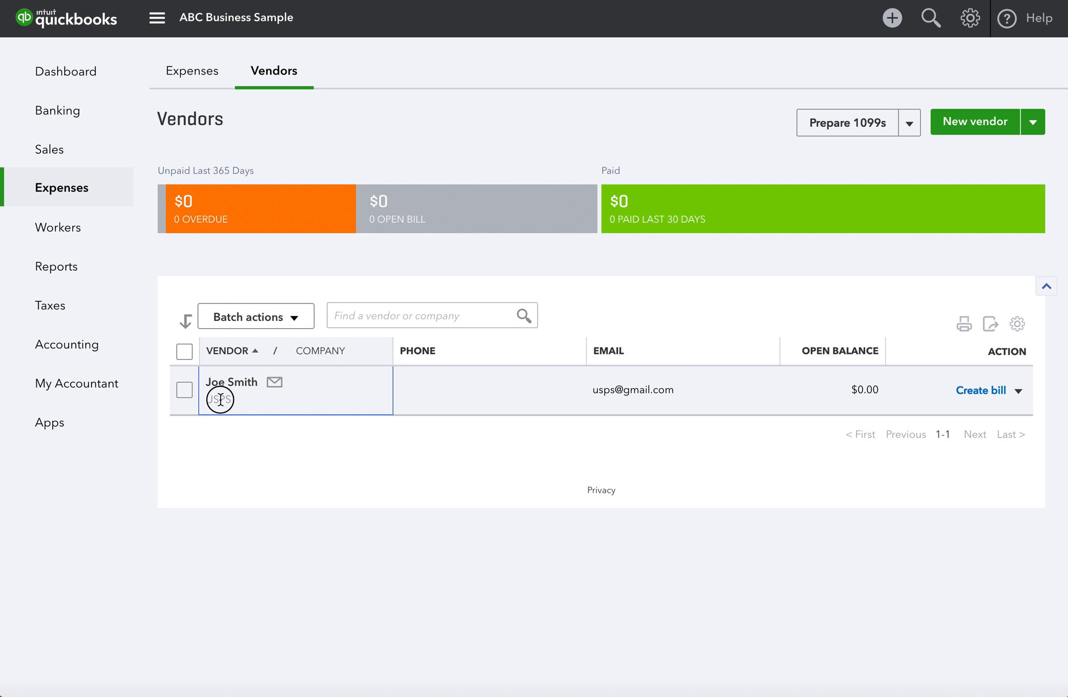
pyautogui.click(220, 399)
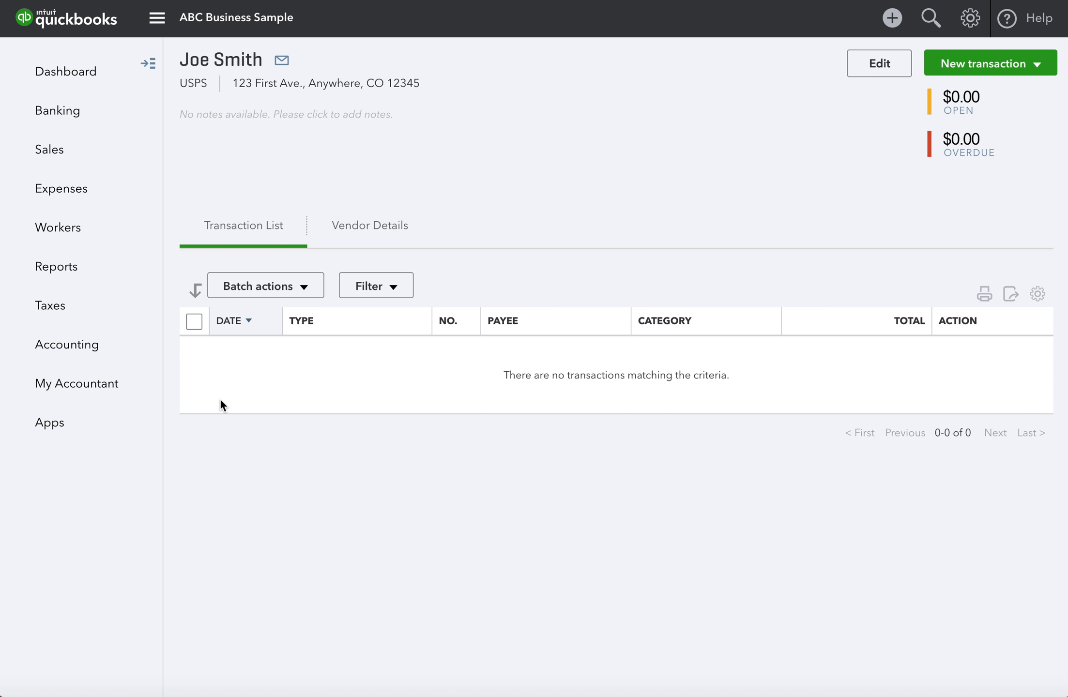
pyautogui.click(1038, 65)
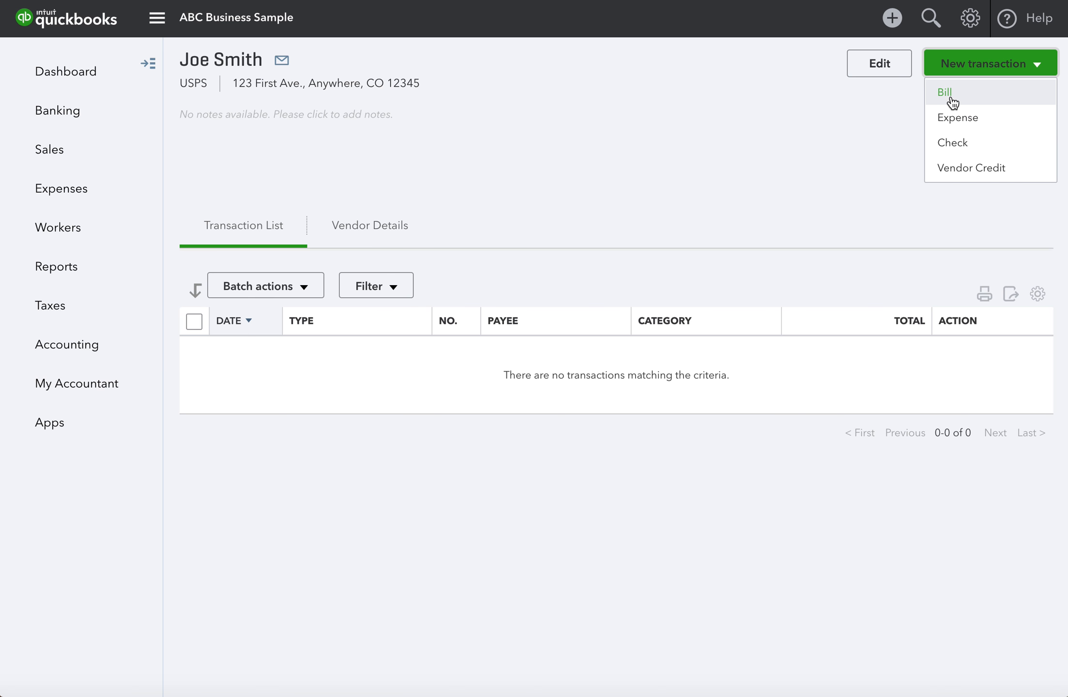
pyautogui.click(953, 116)
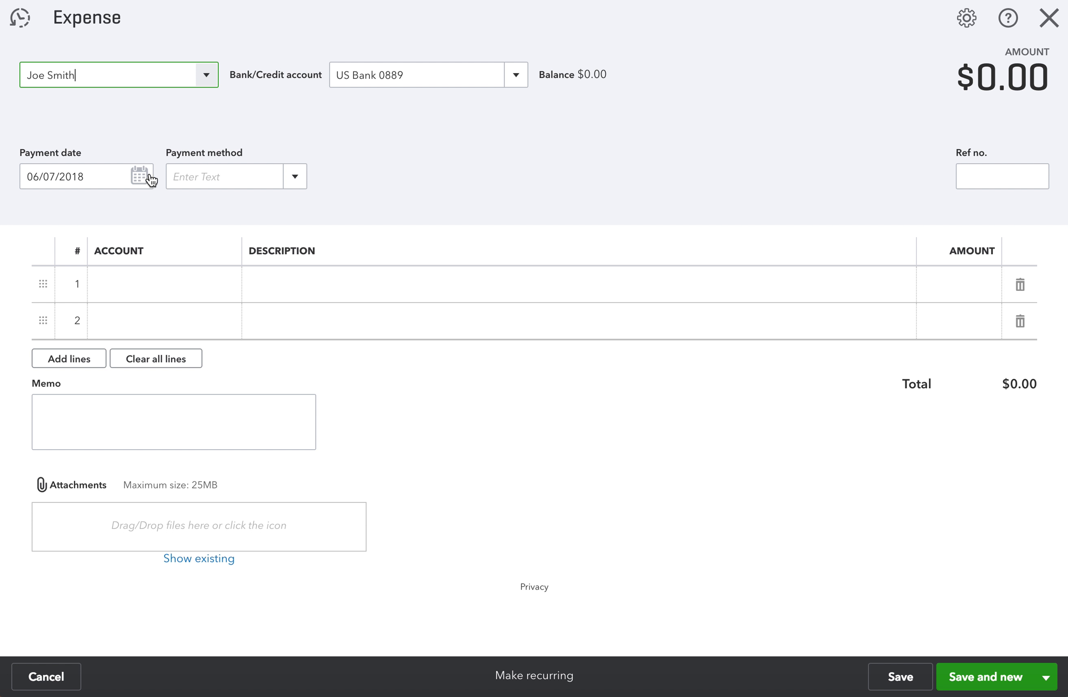
pyautogui.click(295, 179)
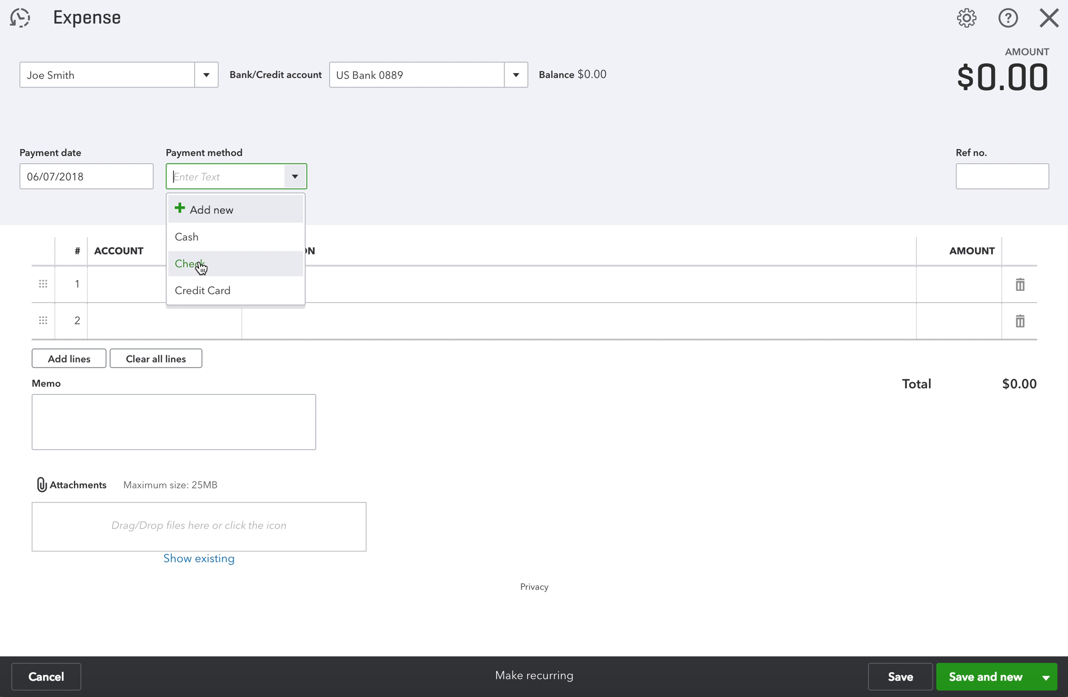
pyautogui.click(196, 289)
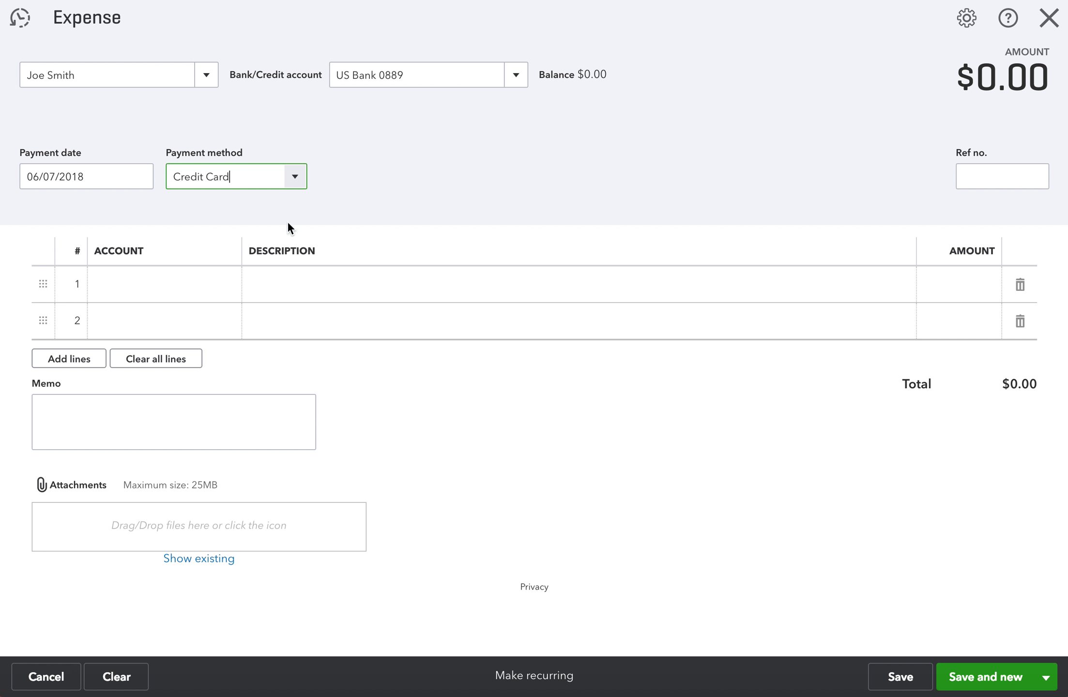
pyautogui.click(982, 179)
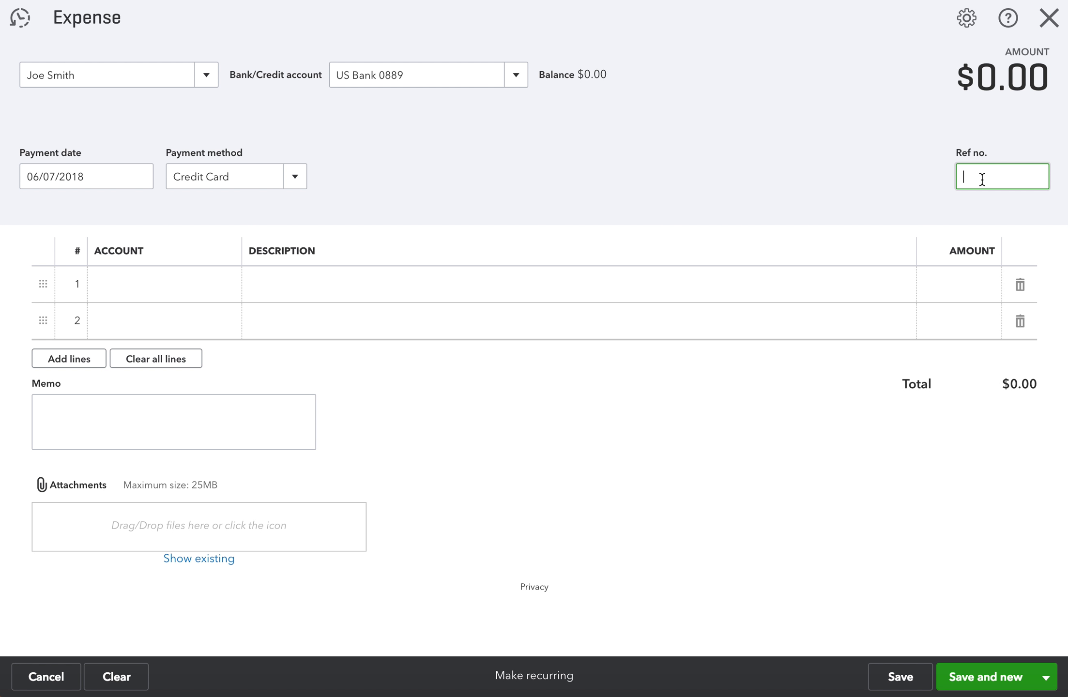
# - Add a new account named Postage & Delivery from the first line of the expense
pyautogui.click(150, 287)
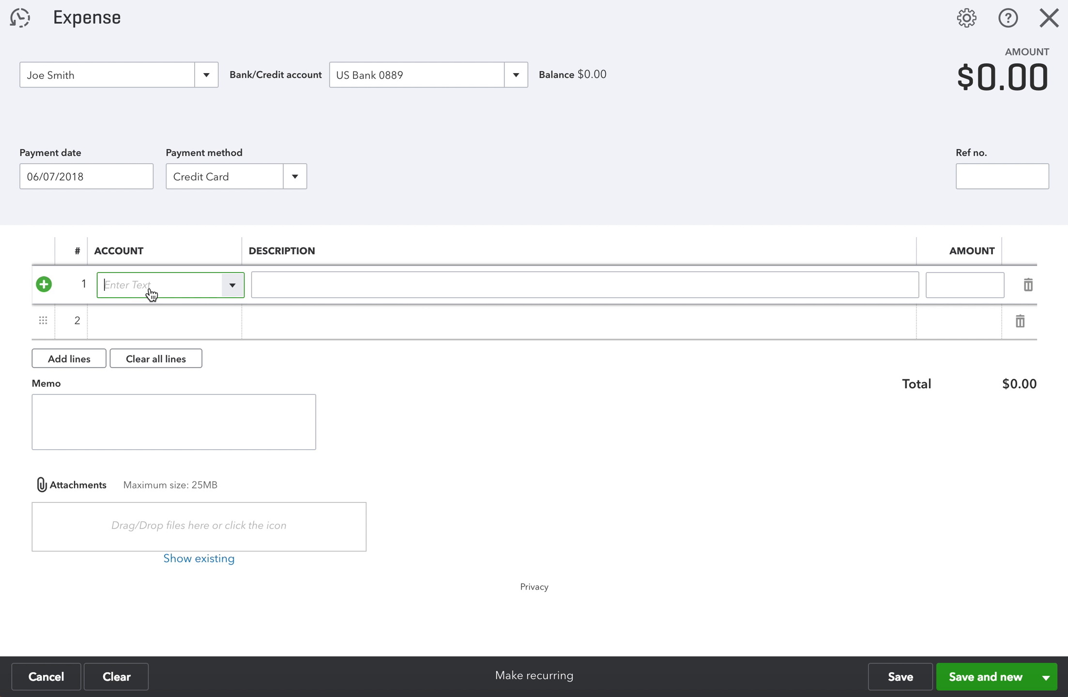
pyautogui.write('Posta')
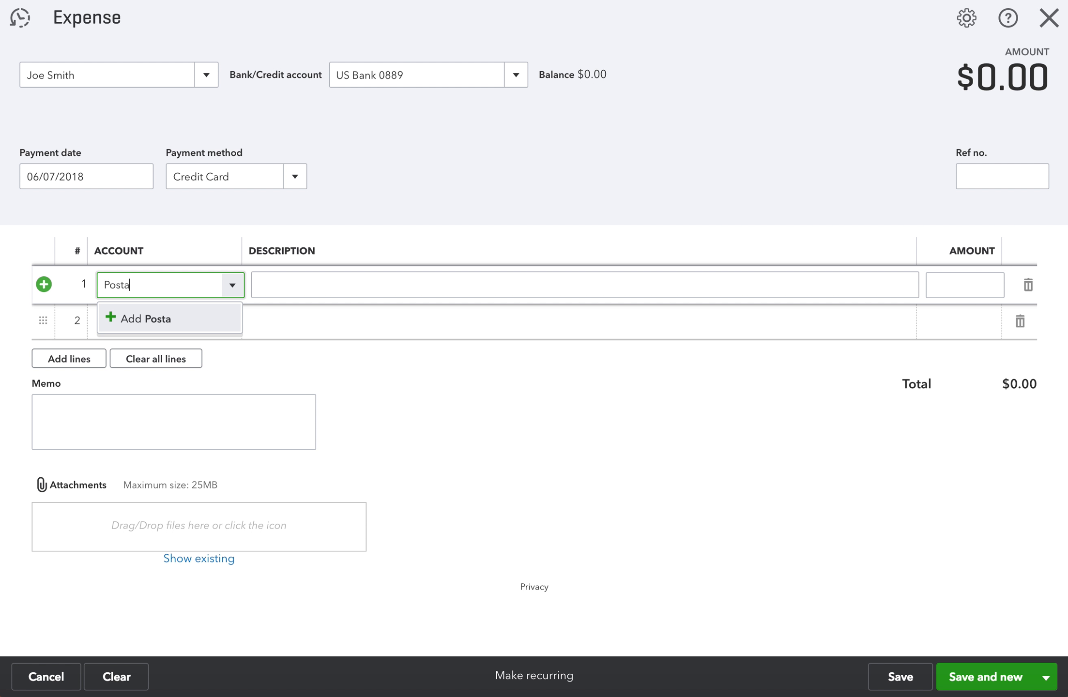
pyautogui.press('BackSpace')
pyautogui.press('BackSpace')
pyautogui.write('tage & Delivery')
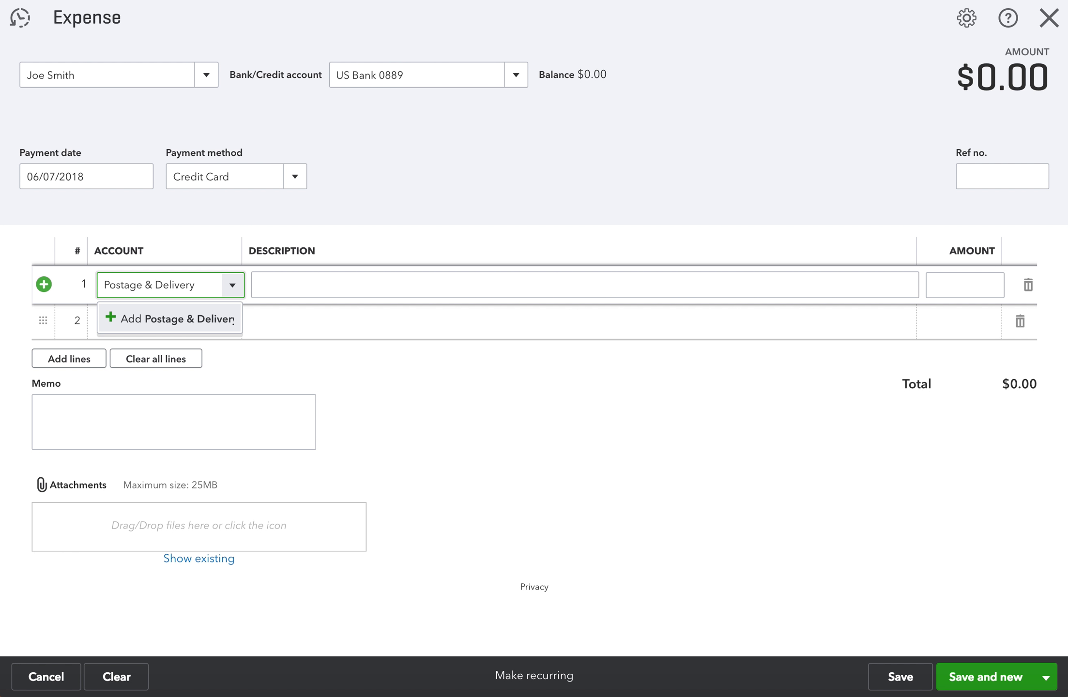
pyautogui.click(159, 329)
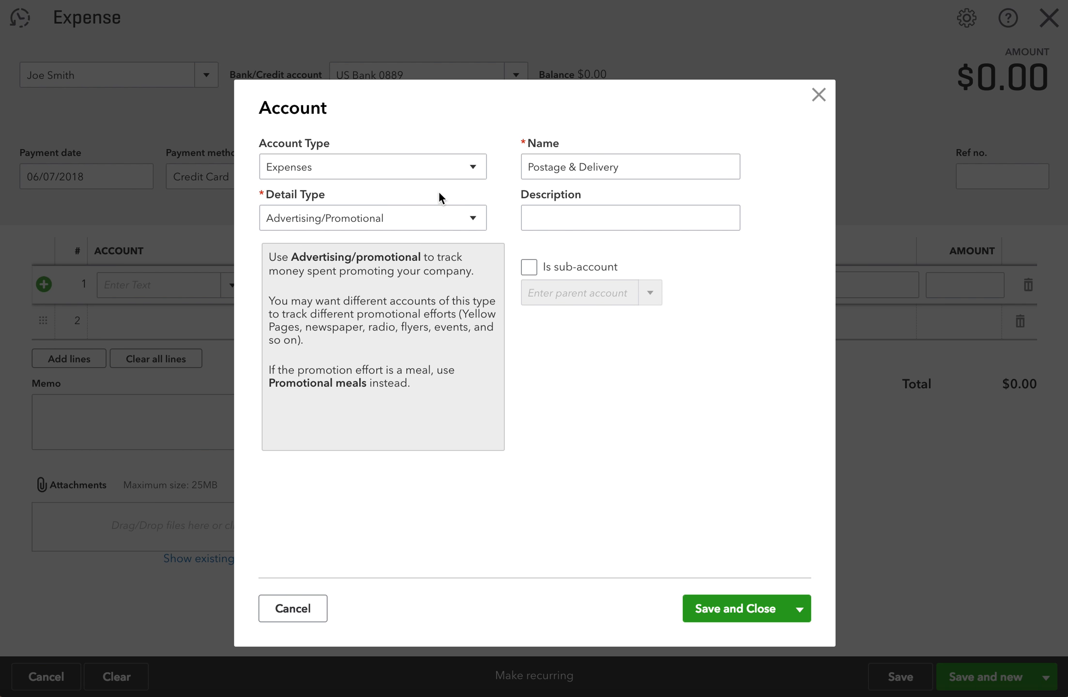
# - Set the new account's type to Expenses and detail type to Office/General Administrative Expenses, then save the account
pyautogui.click(474, 170)
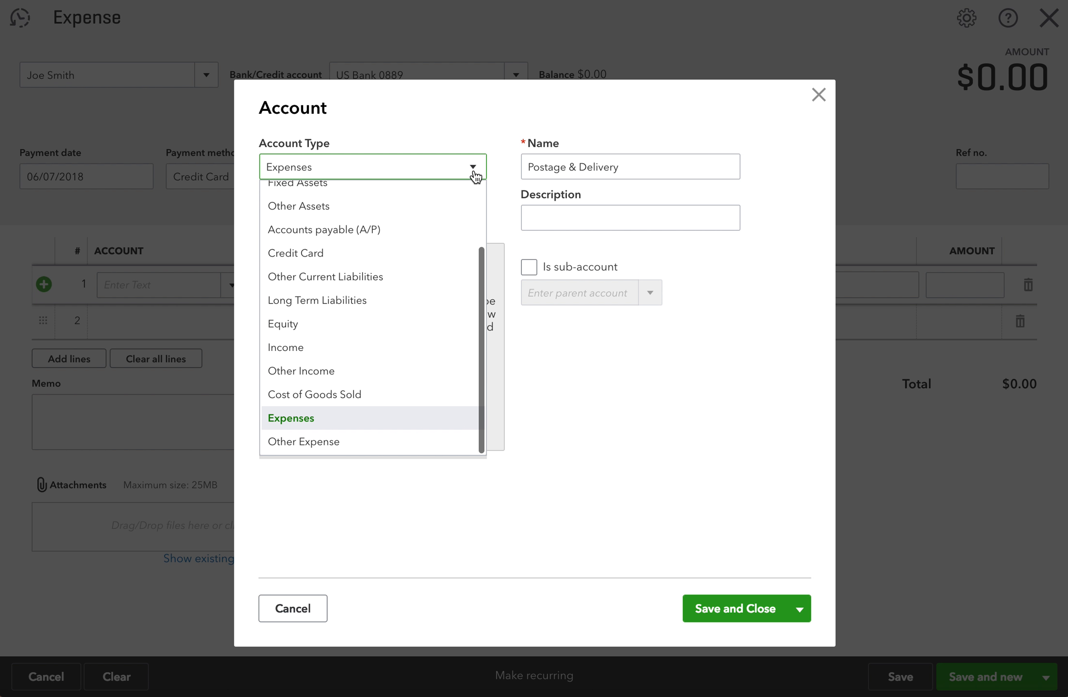
pyautogui.click(310, 422)
pyautogui.click(474, 219)
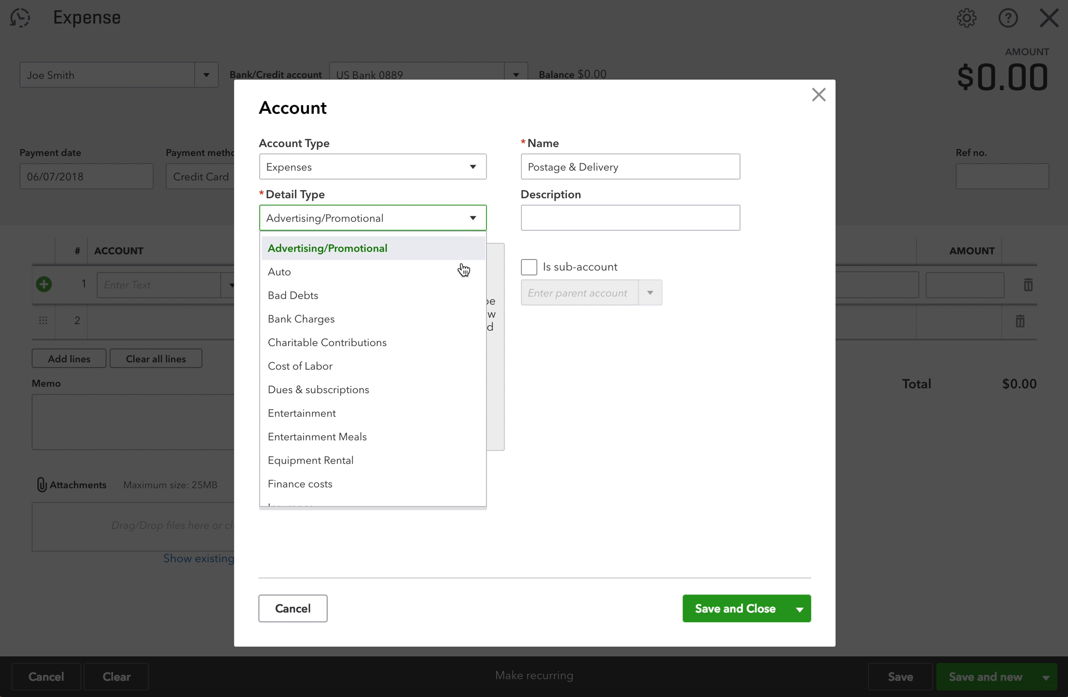
pyautogui.scroll(-5, 418, 417)
pyautogui.scroll(-5, 419, 420)
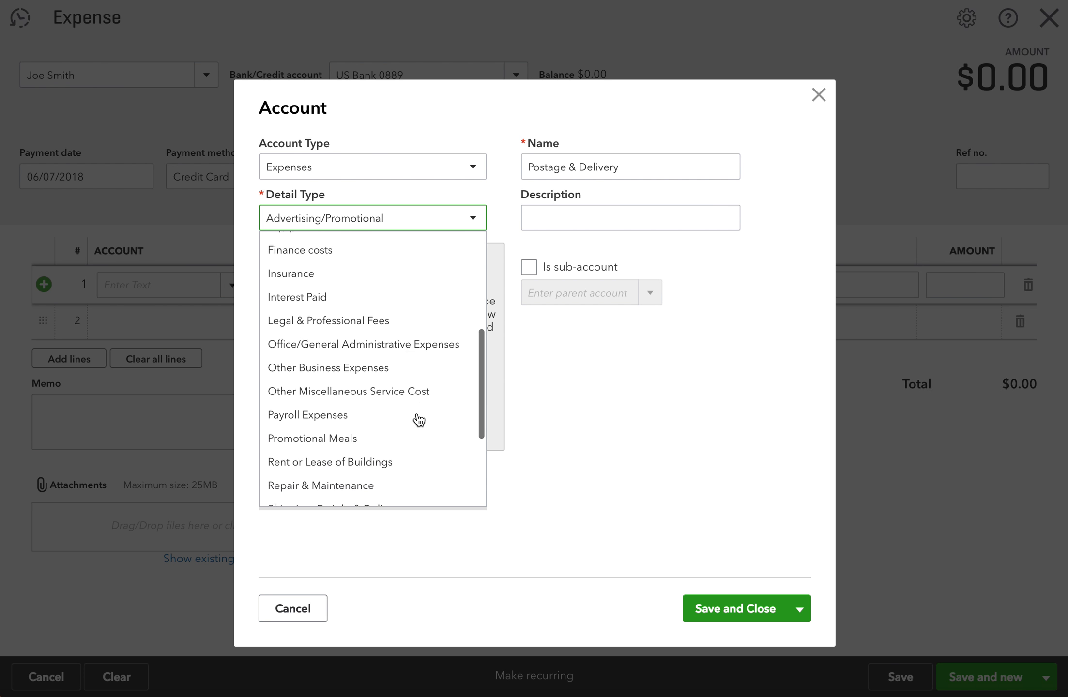
pyautogui.scroll(-1, 417, 417)
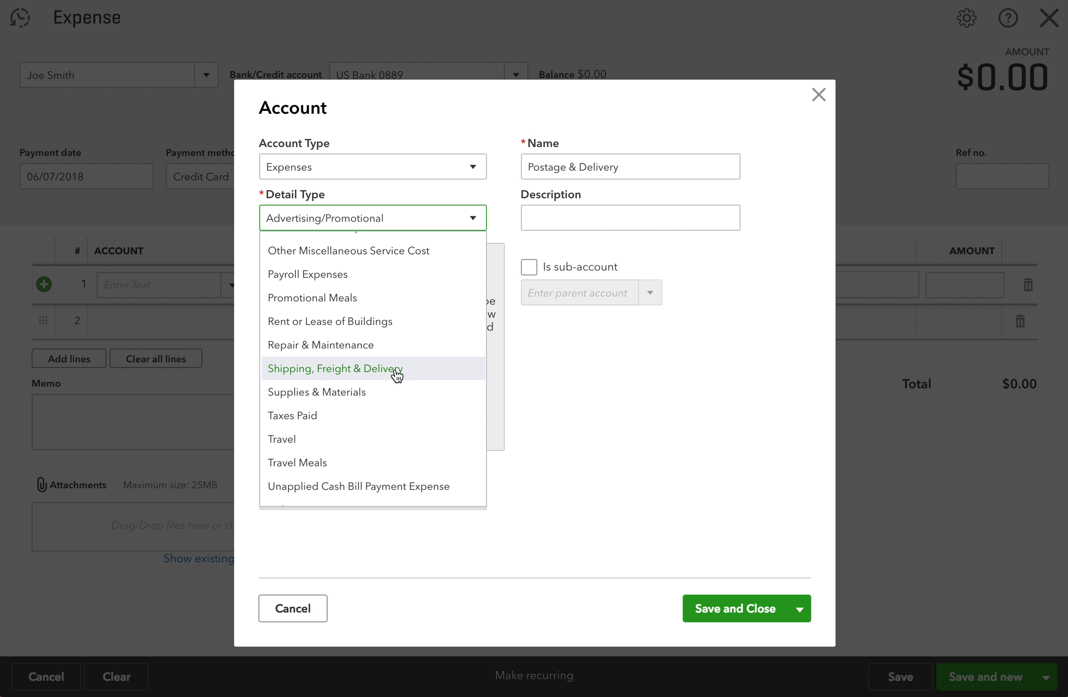
pyautogui.scroll(3, 396, 349)
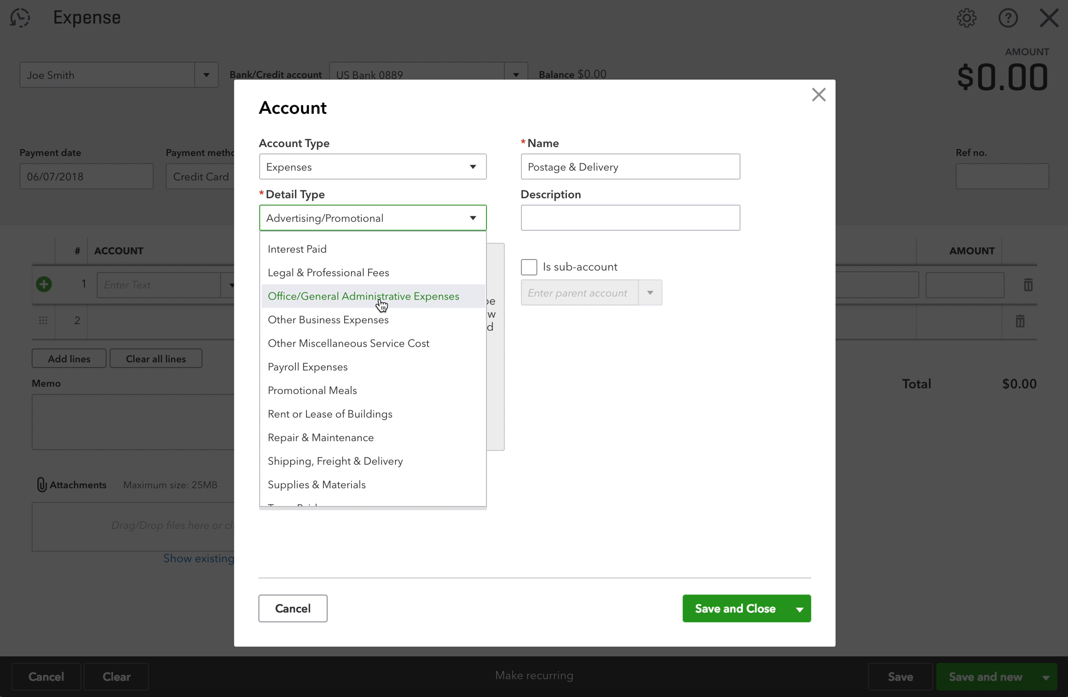
pyautogui.click(382, 301)
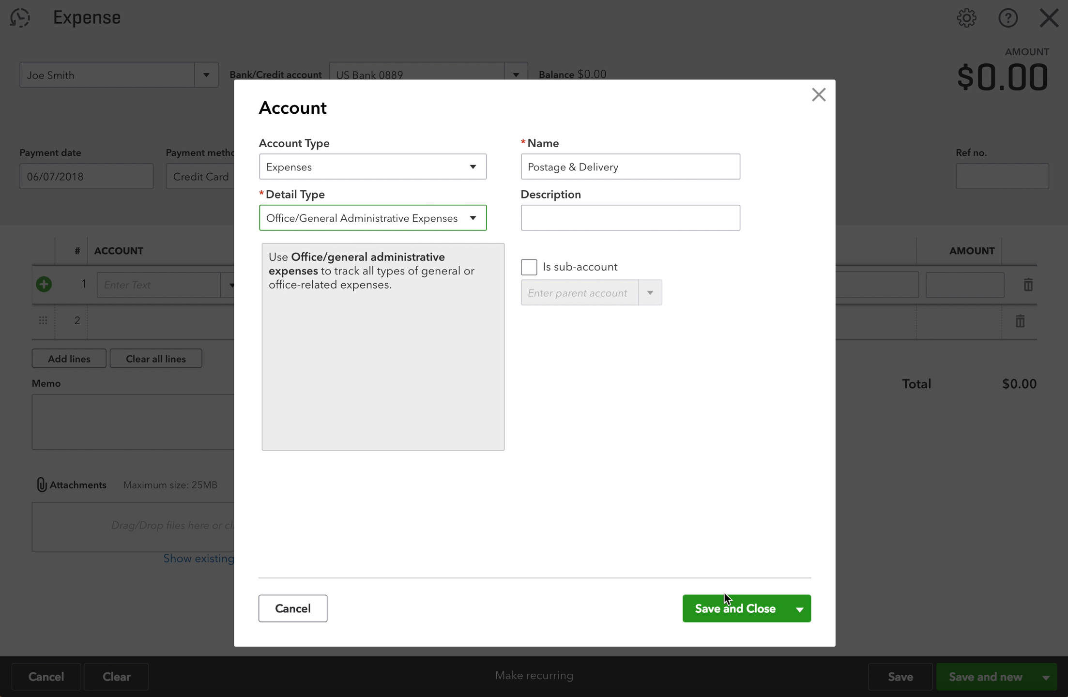
pyautogui.click(728, 607)
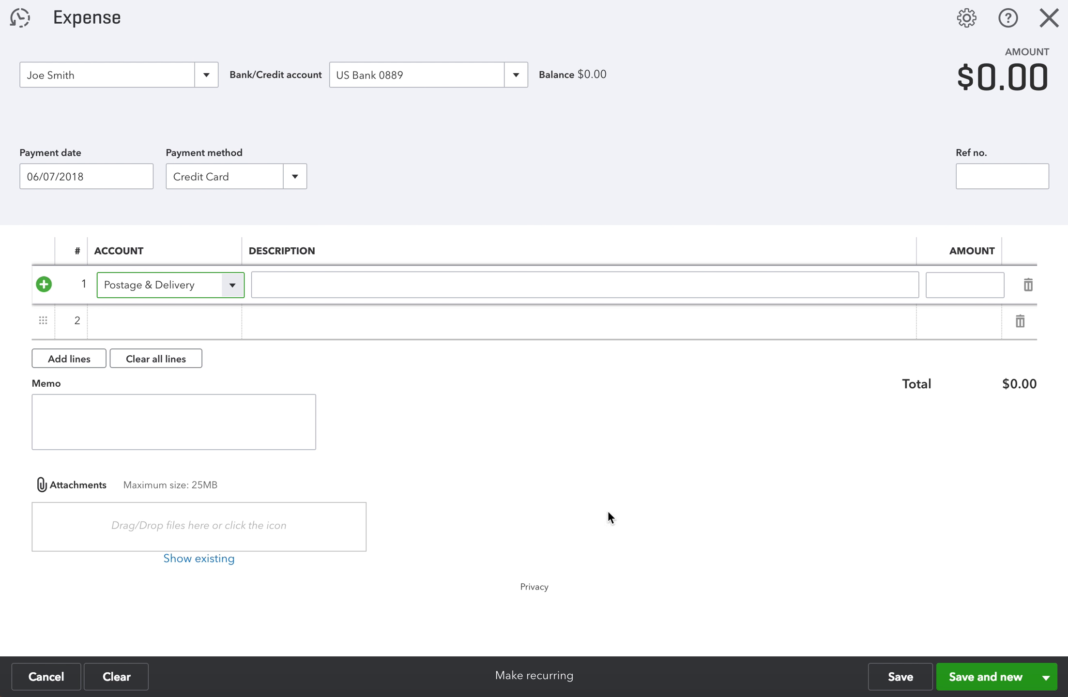
# - Describe the first expense line as "stamps for client cards" and set its amount to 10.00
pyautogui.click(489, 289)
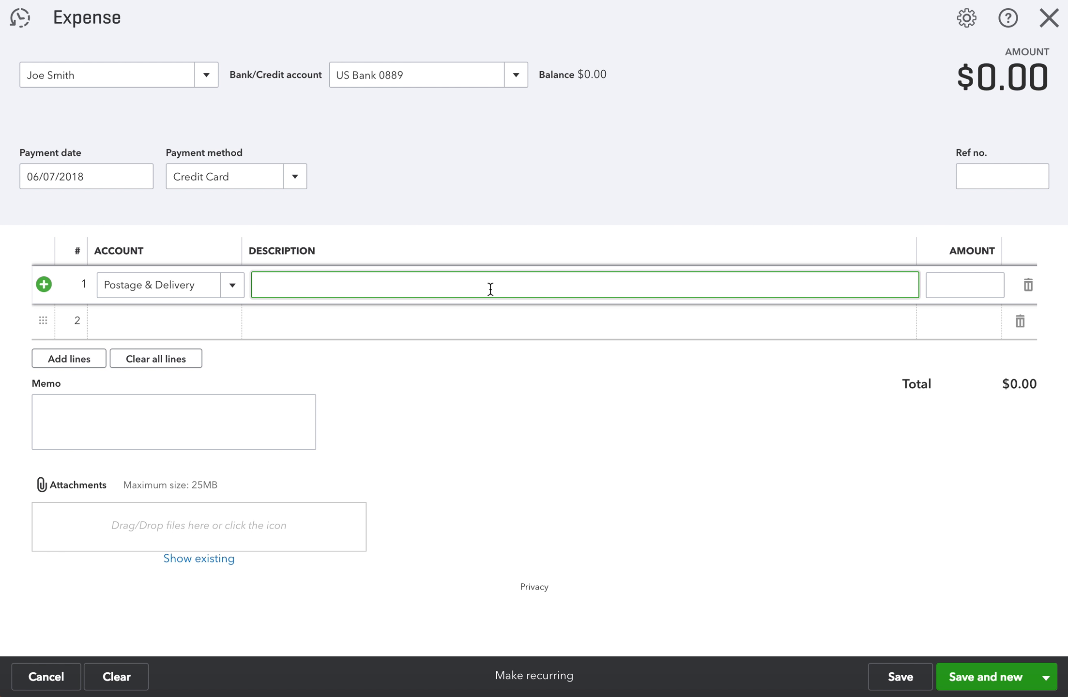
pyautogui.write('stamps for client cards')
pyautogui.press('Tab')
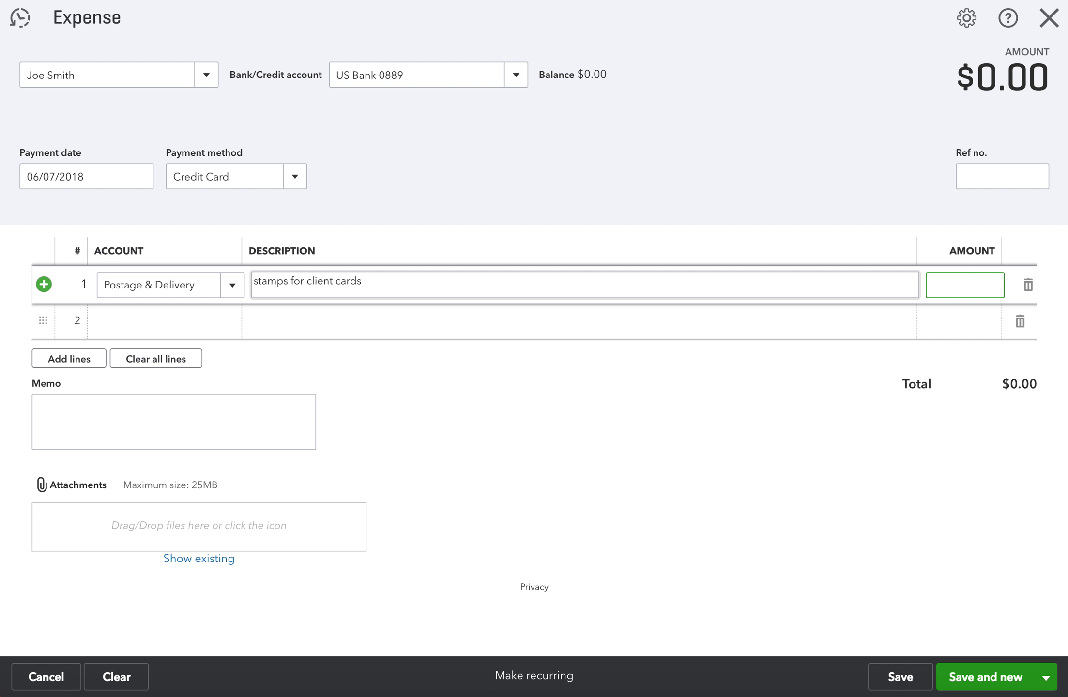
pyautogui.write('10.00')
pyautogui.press('Tab')
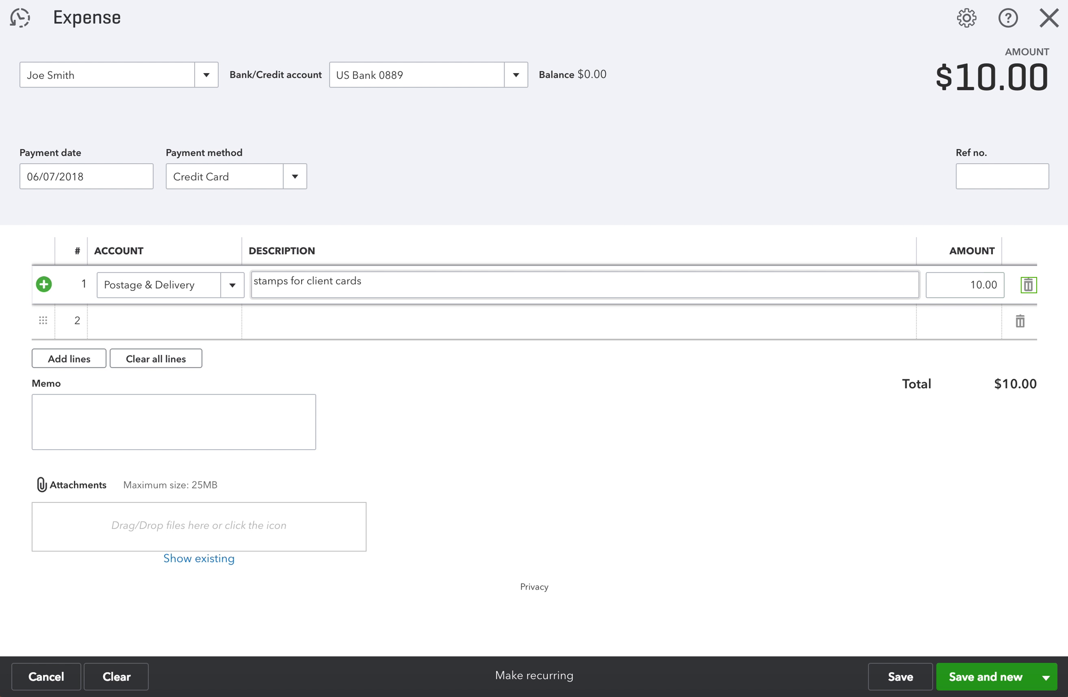
# - Save and close the expense, leaving the memo empty
pyautogui.click(1046, 677)
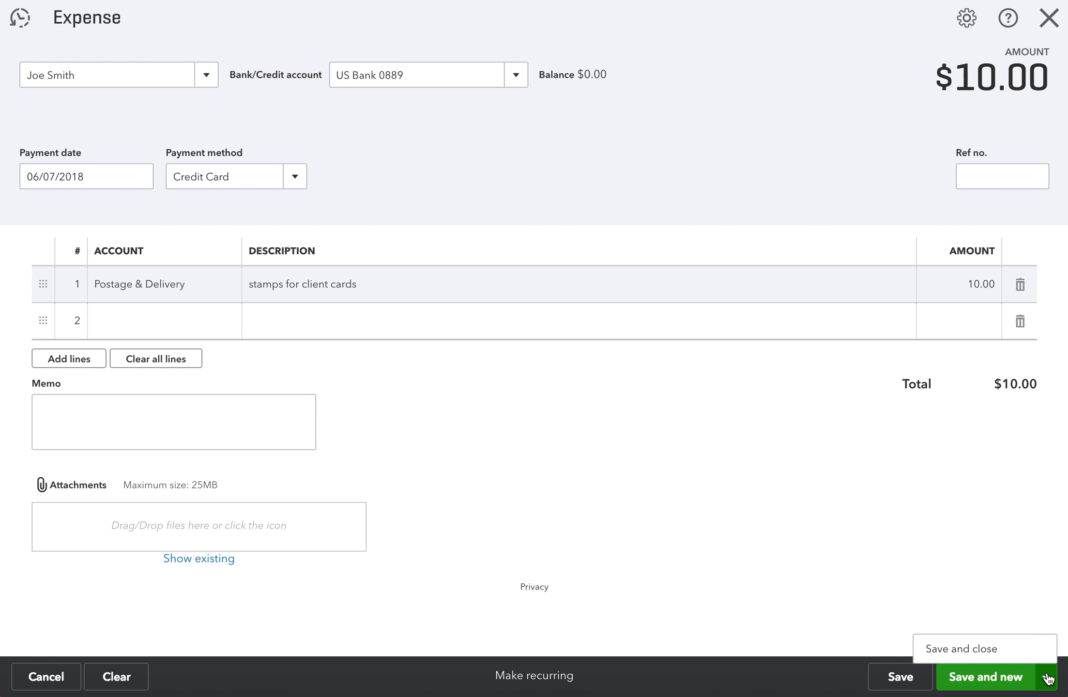
pyautogui.click(277, 421)
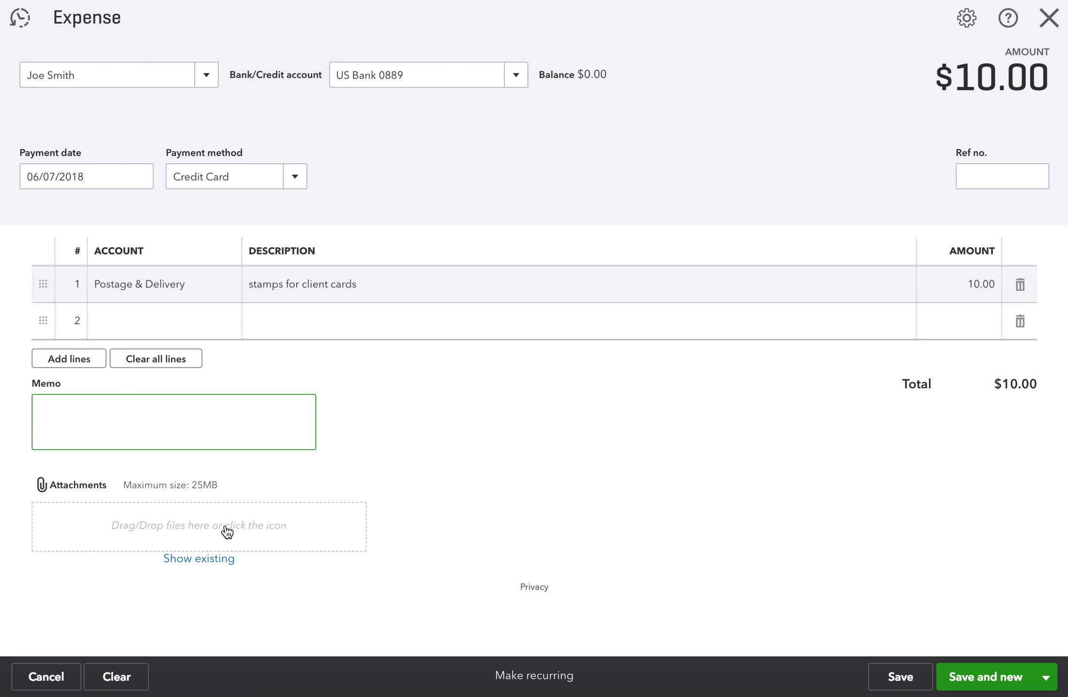
pyautogui.click(1044, 678)
pyautogui.click(955, 653)
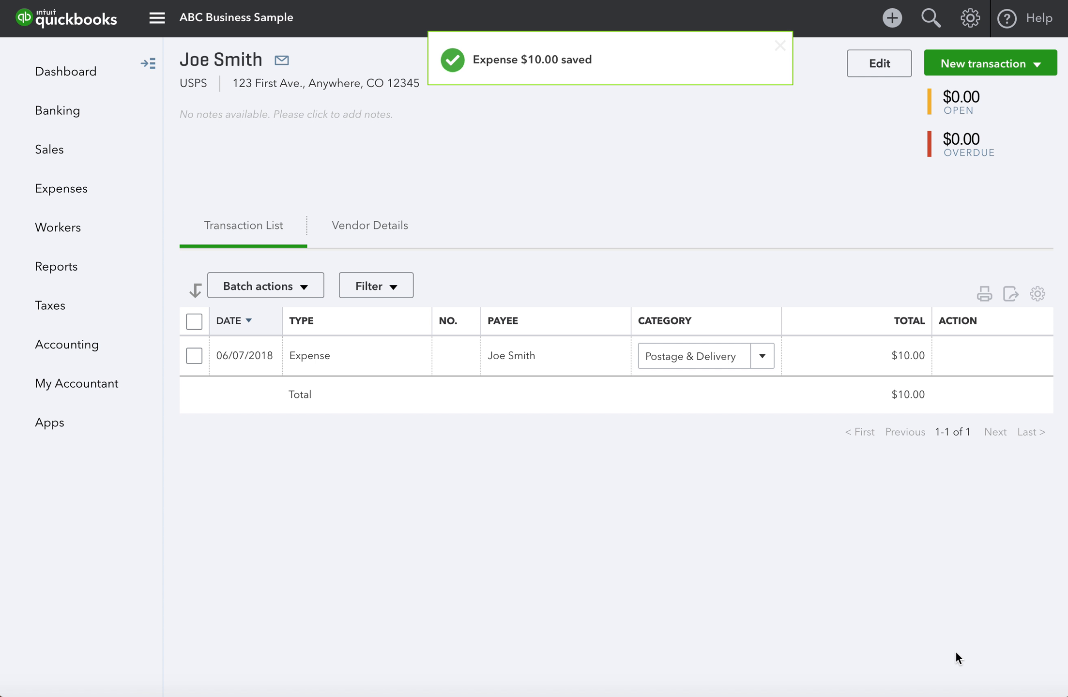
# - Start a new bill for the USPS vendor and assign its first line to the Postage & Delivery account
pyautogui.click(1037, 64)
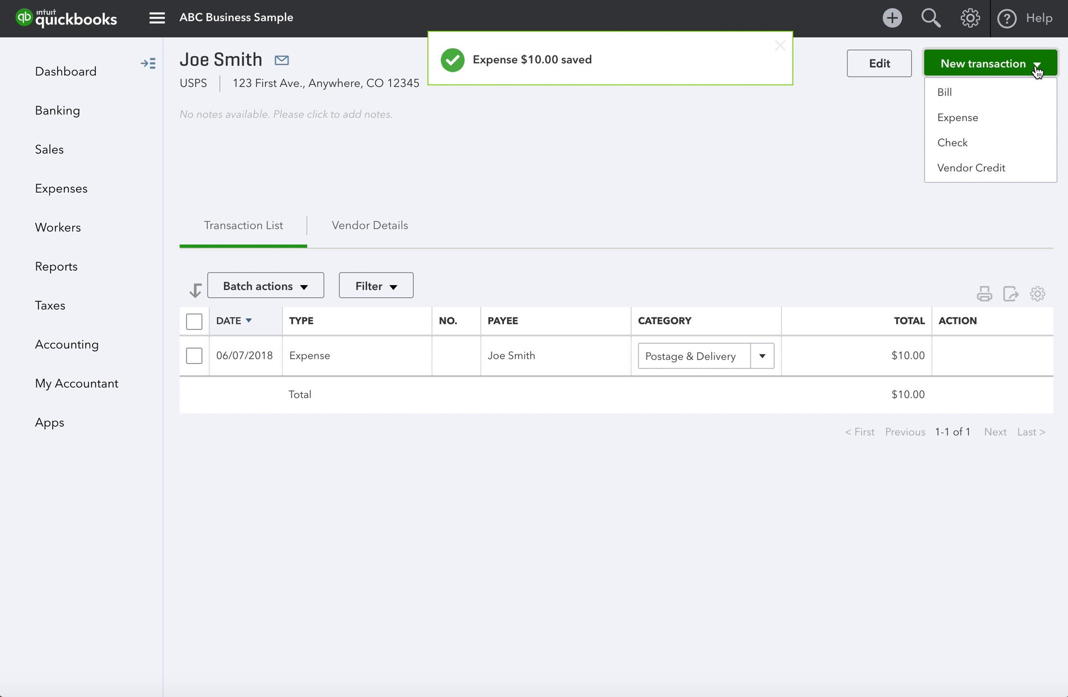
pyautogui.click(948, 93)
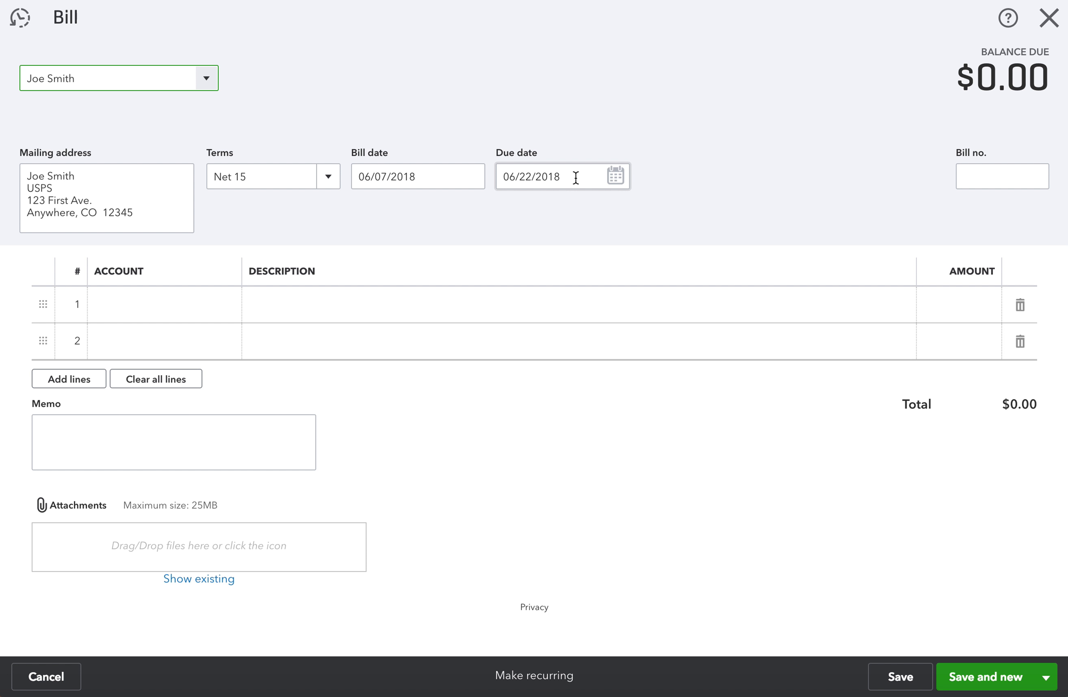
pyautogui.click(976, 177)
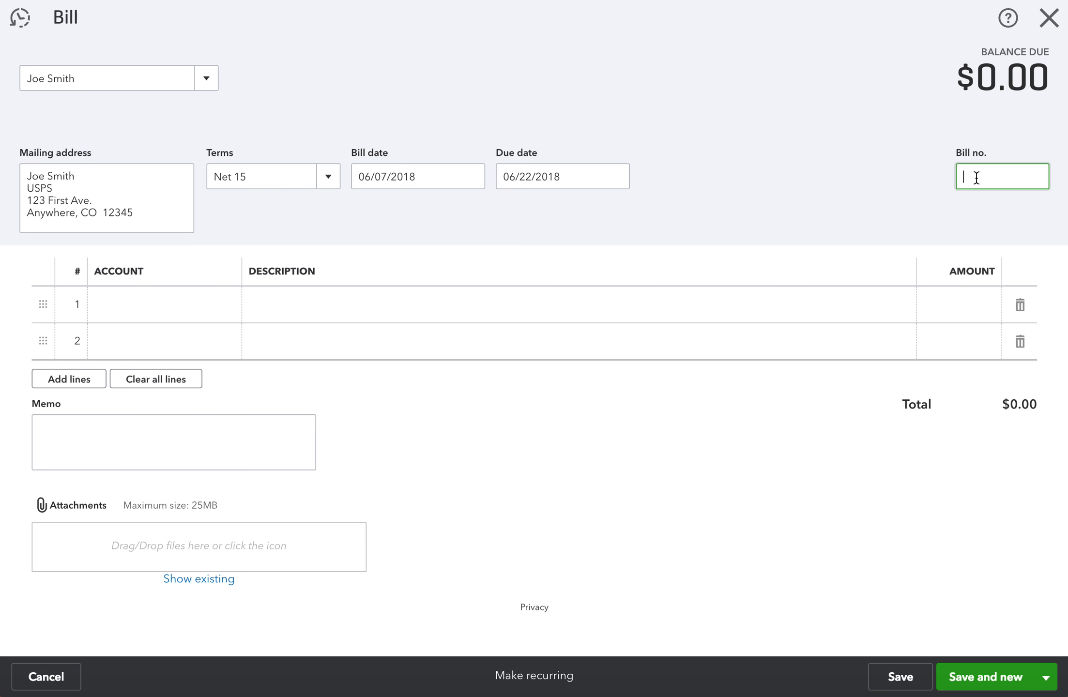
pyautogui.click(177, 306)
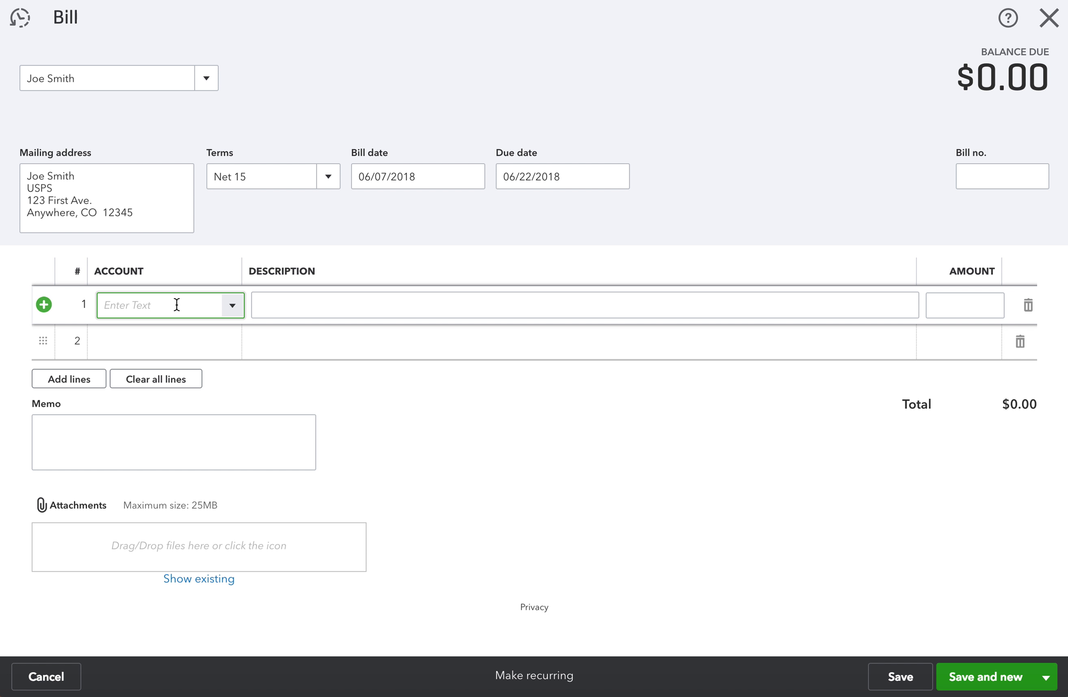
pyautogui.write('Postage & Delivery')
pyautogui.press('Tab')
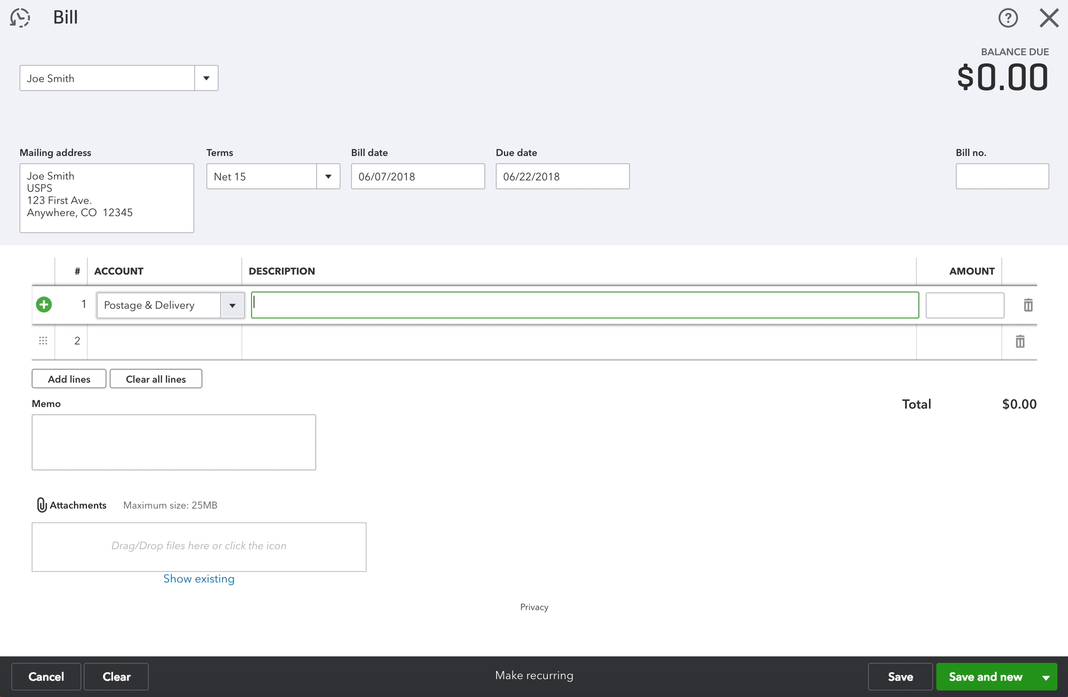
# - Describe the bill's first line as "bubble mailers", set its amount to 25.00, and save and close the bill
pyautogui.write('bubble mailers')
pyautogui.press('Tab')
pyautogui.write('25.00')
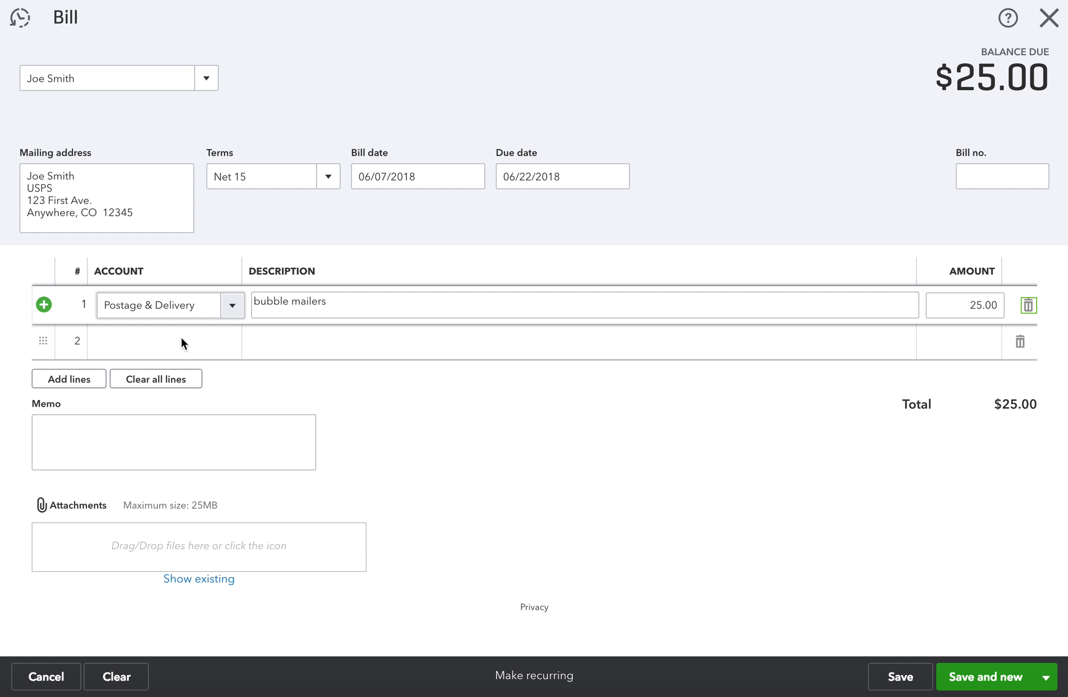
pyautogui.click(1046, 678)
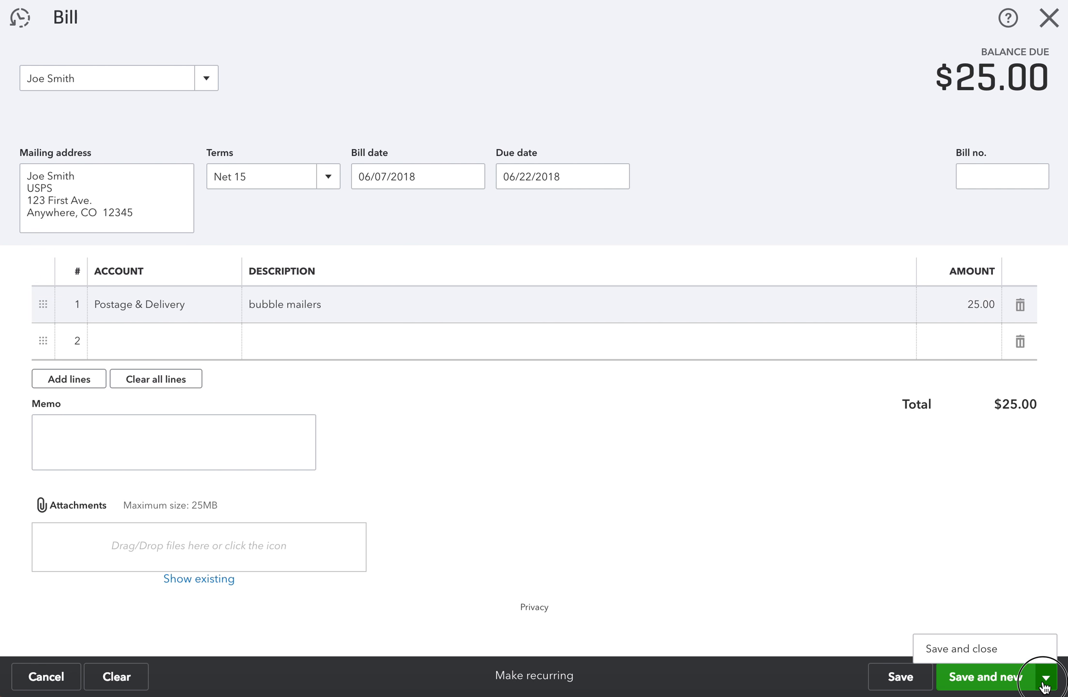
pyautogui.click(946, 647)
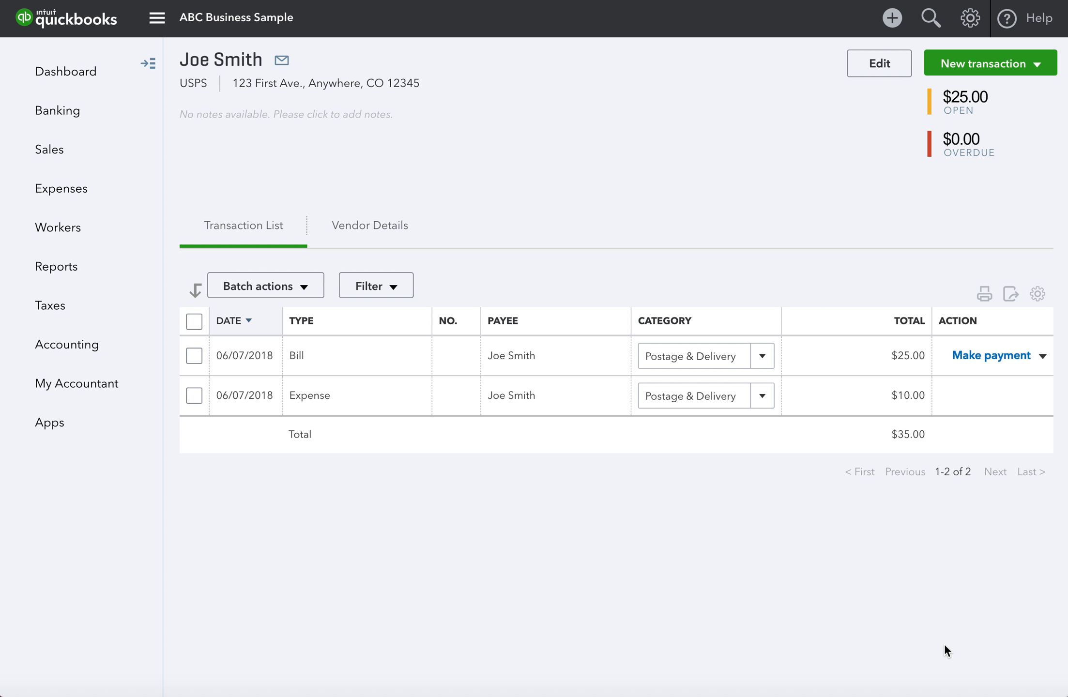
# - Review the expense and the bill from the USPS vendor's transaction list, closing each without changes
pyautogui.click(541, 412)
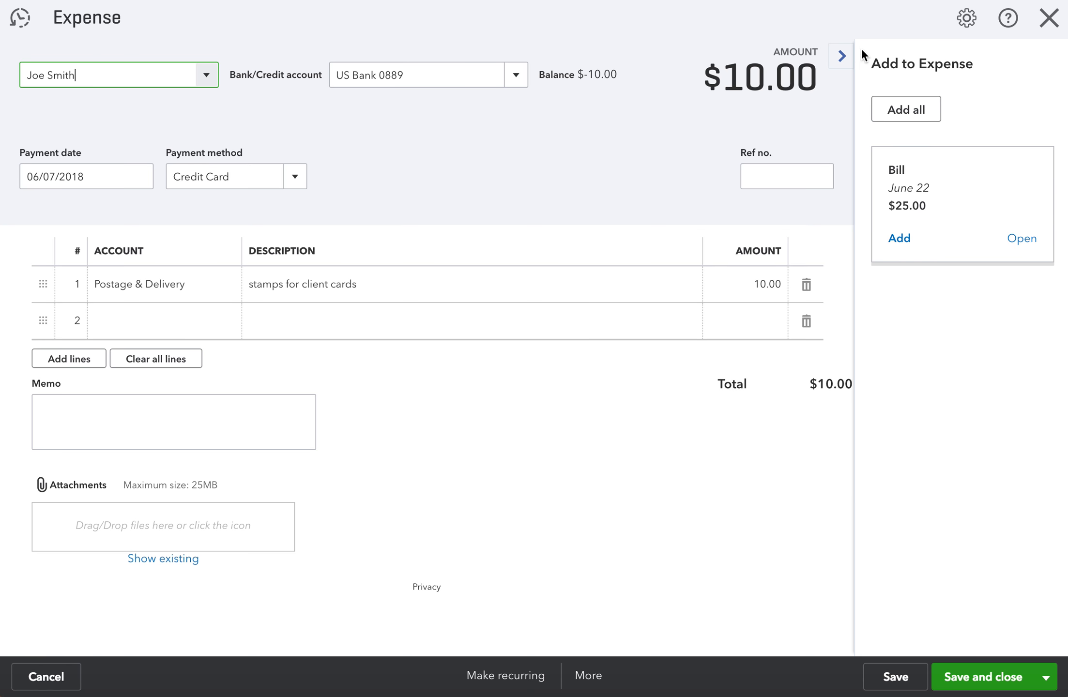
pyautogui.click(1047, 19)
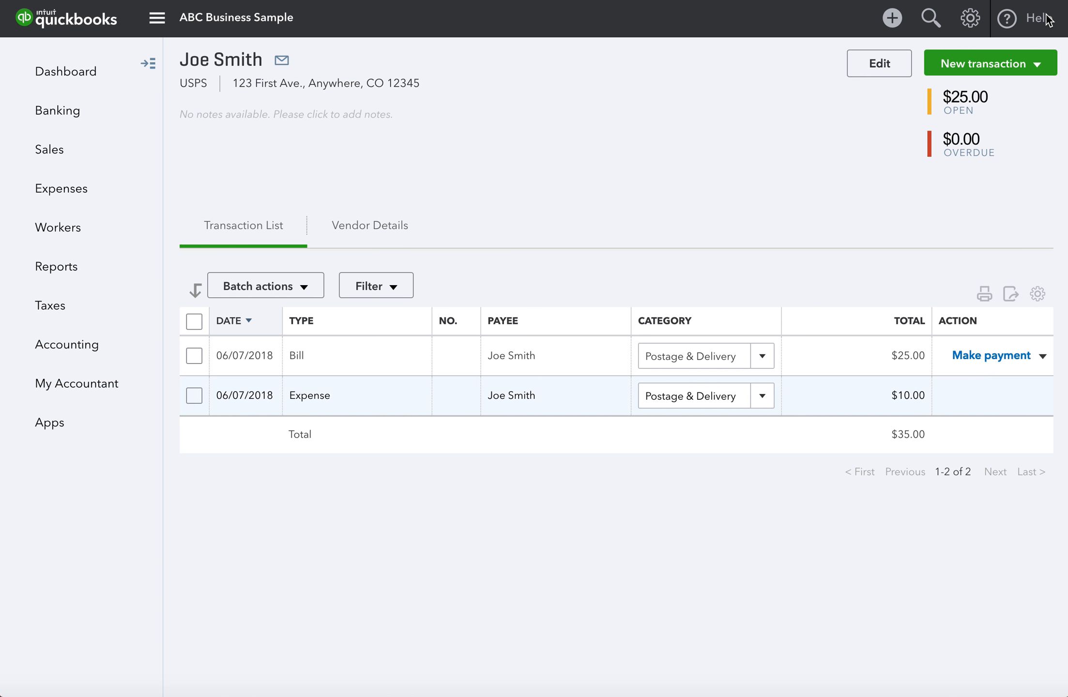
pyautogui.click(521, 362)
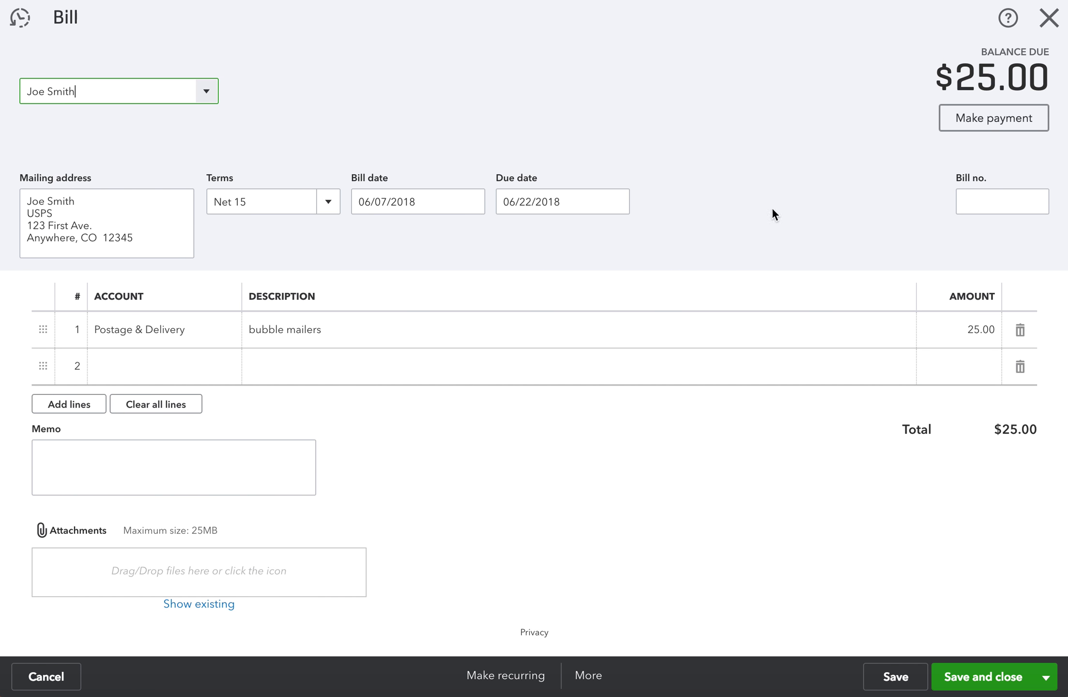
pyautogui.click(1048, 18)
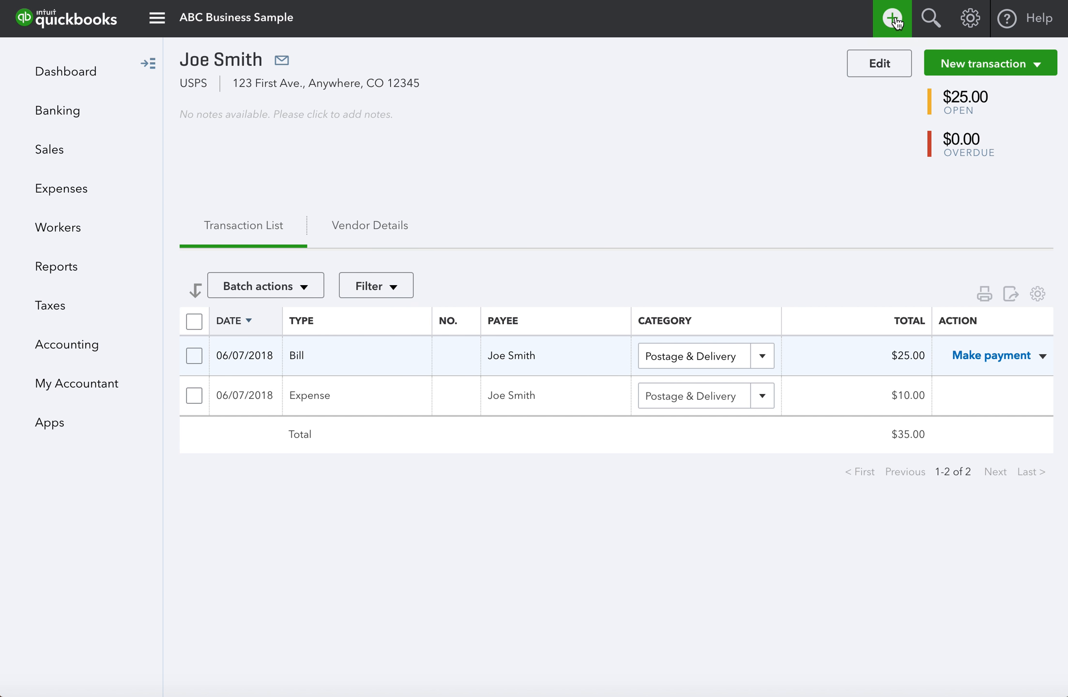
# - Check the Pay Bills page for open bills and close it without paying anything
pyautogui.click(892, 18)
pyautogui.click(499, 199)
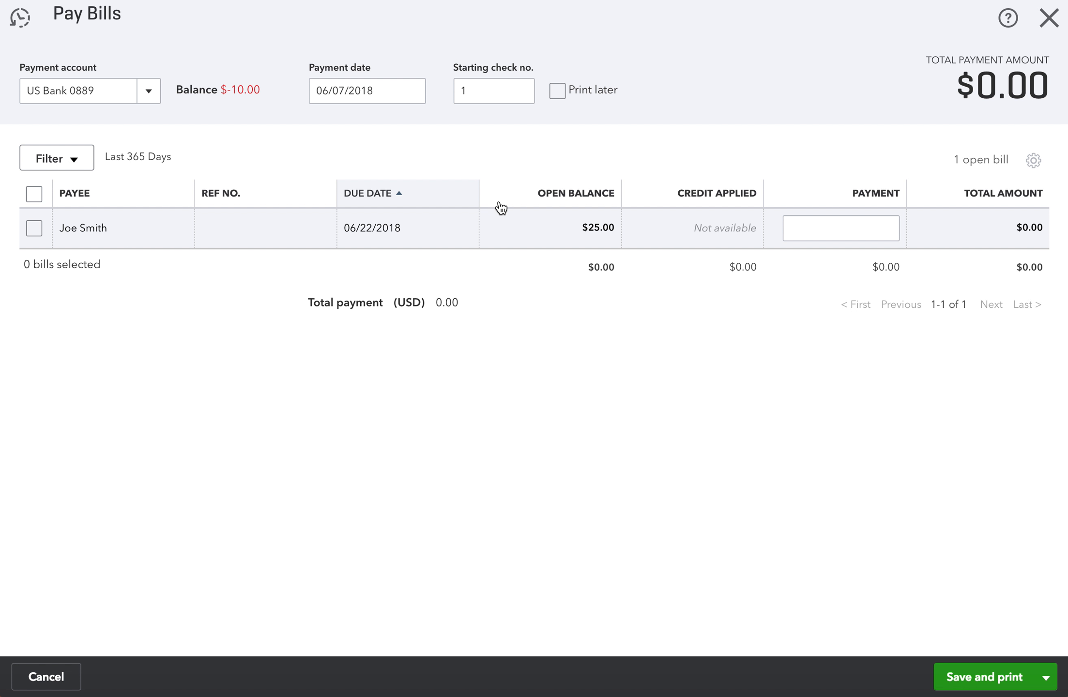
pyautogui.click(1050, 20)
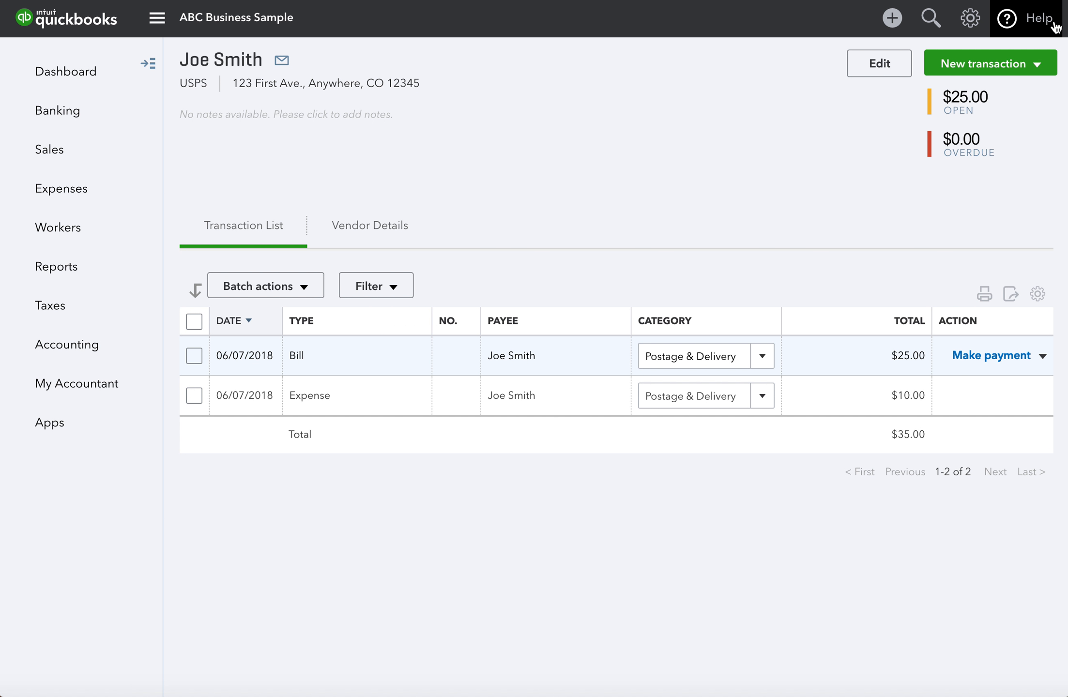
# - Set the amount of the USPS bill's bubble mailers line to 10.00 and save and close the bill
pyautogui.click(305, 367)
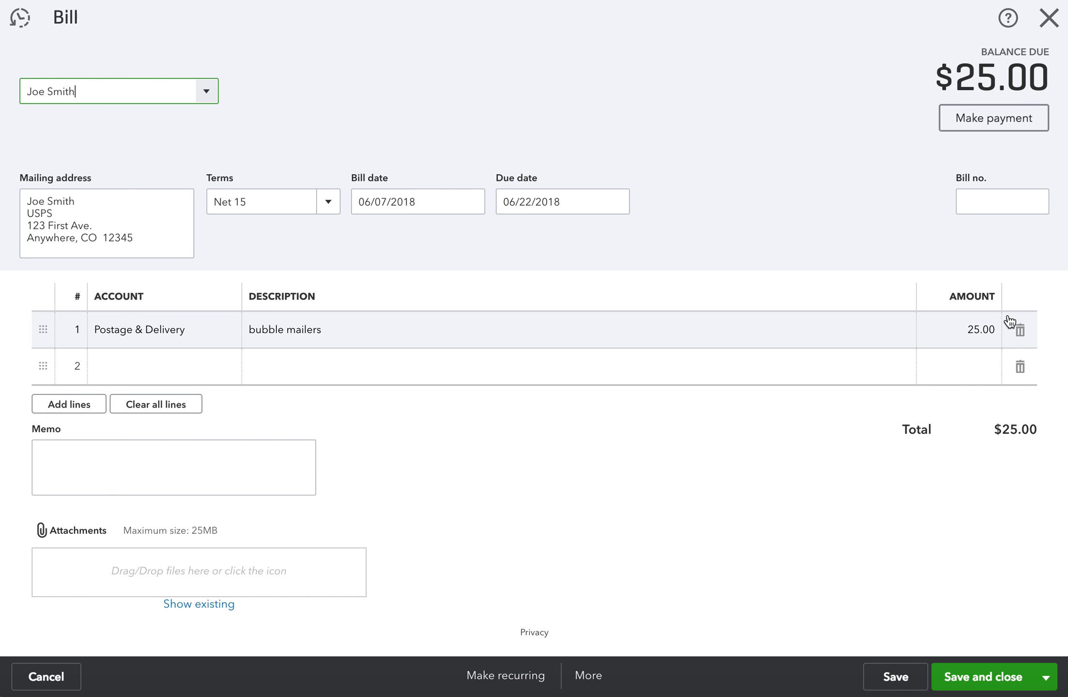
pyautogui.click(982, 328)
pyautogui.write('10.00')
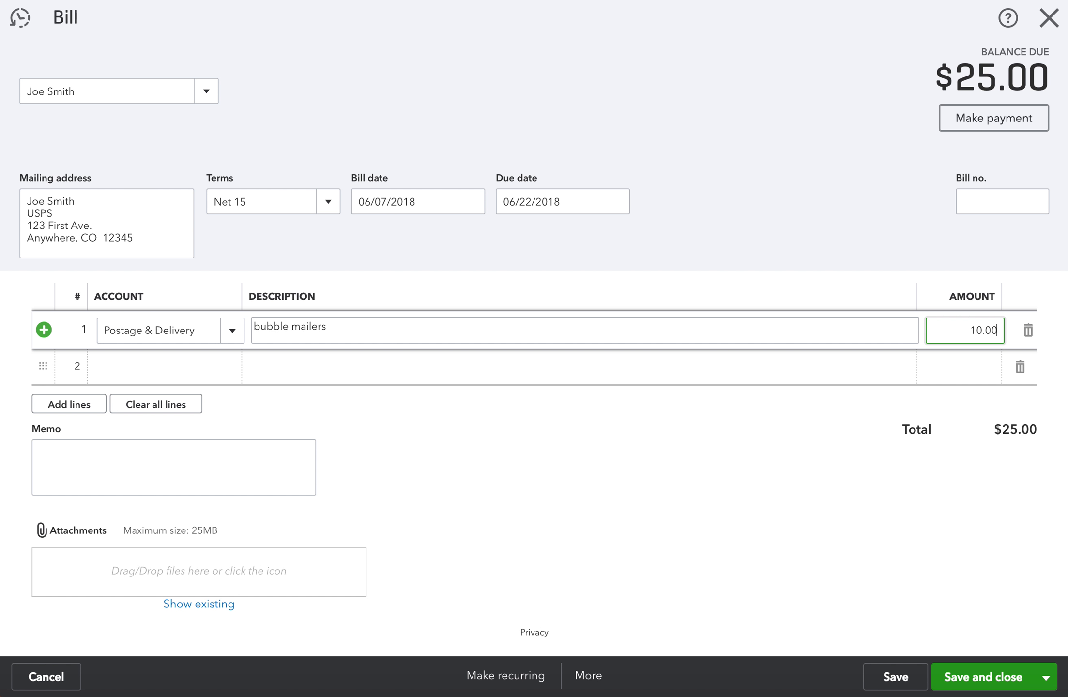
pyautogui.click(996, 676)
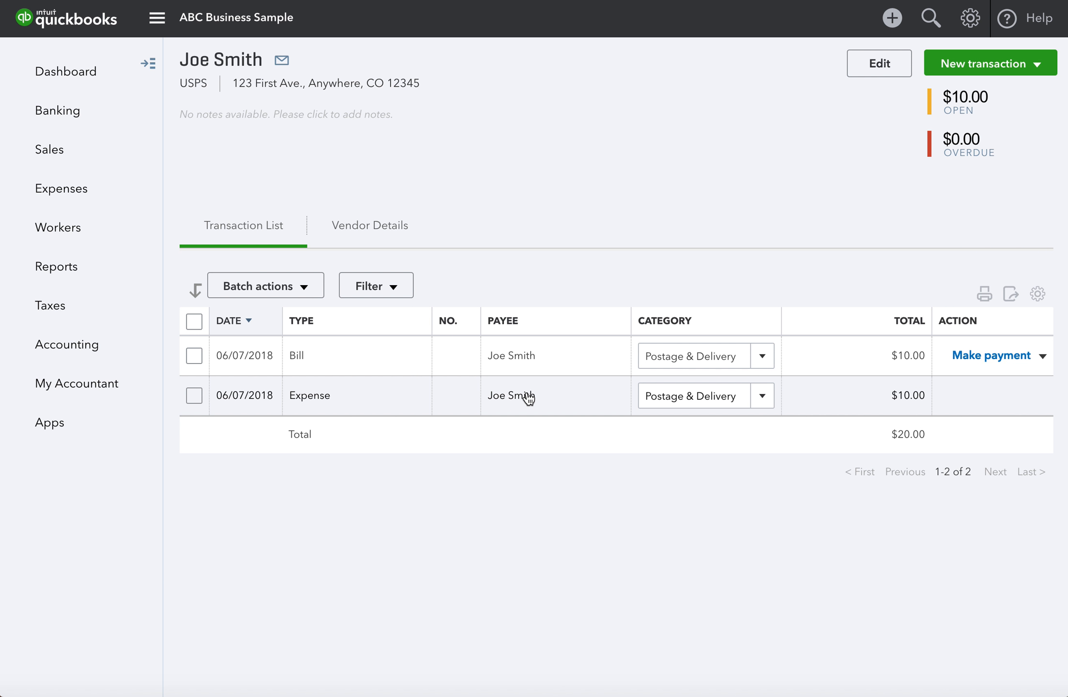
# - Add the open bill to the USPS expense as a bill payment, set the payment amount to 10.00, and save and close it
pyautogui.click(528, 396)
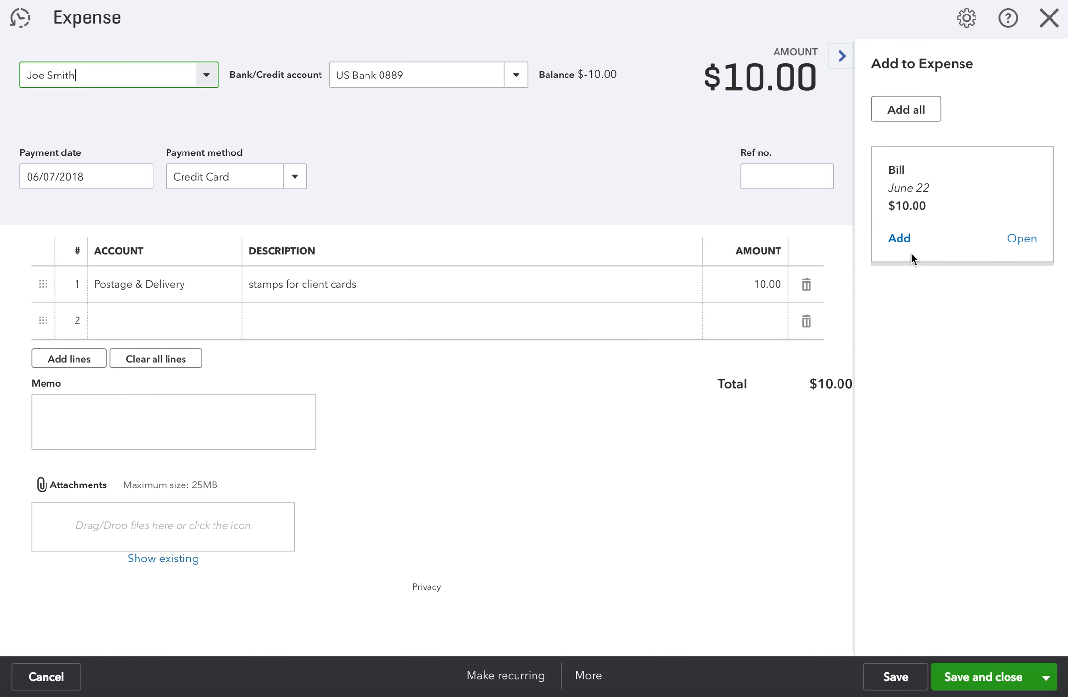
pyautogui.click(899, 238)
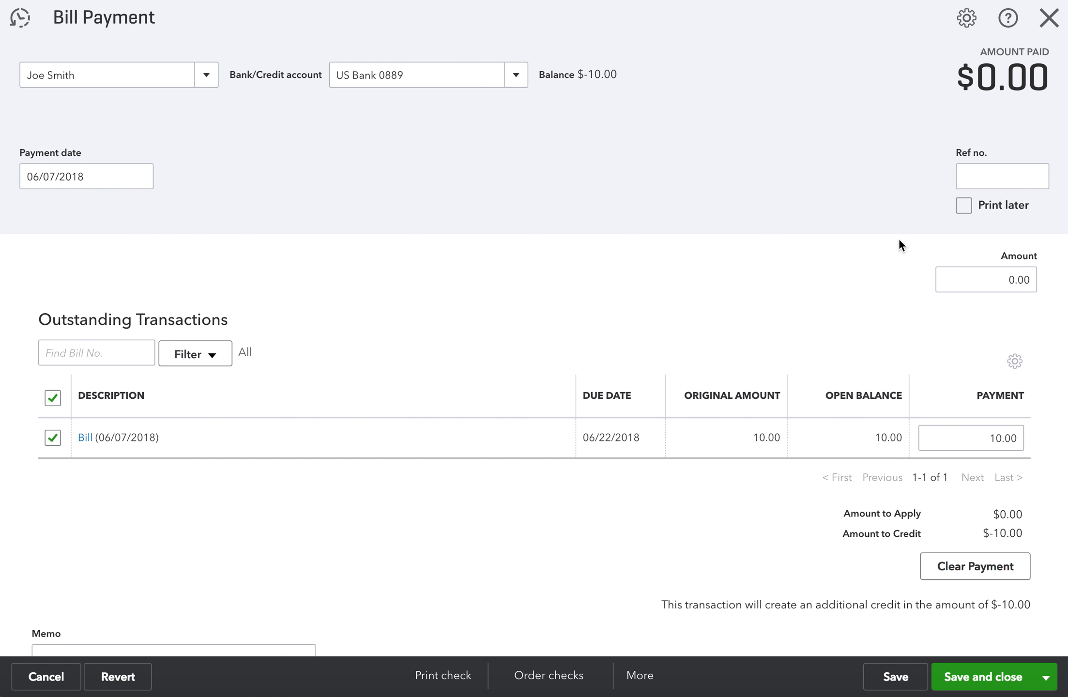
pyautogui.click(1018, 279)
pyautogui.write('10.00')
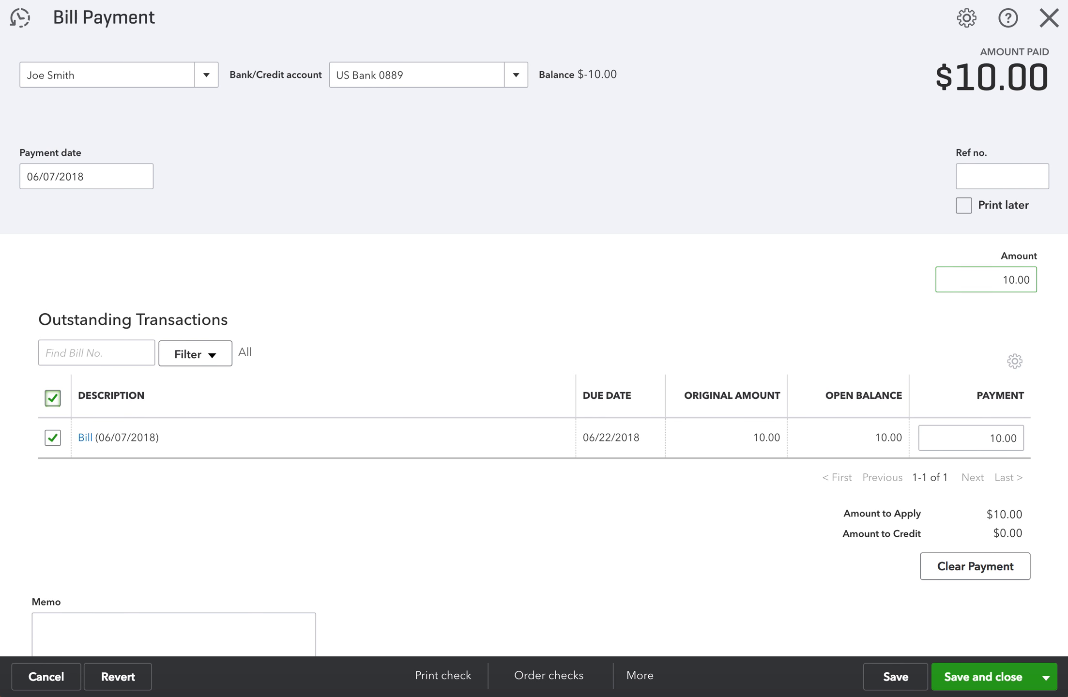
pyautogui.press('Tab')
pyautogui.click(1010, 674)
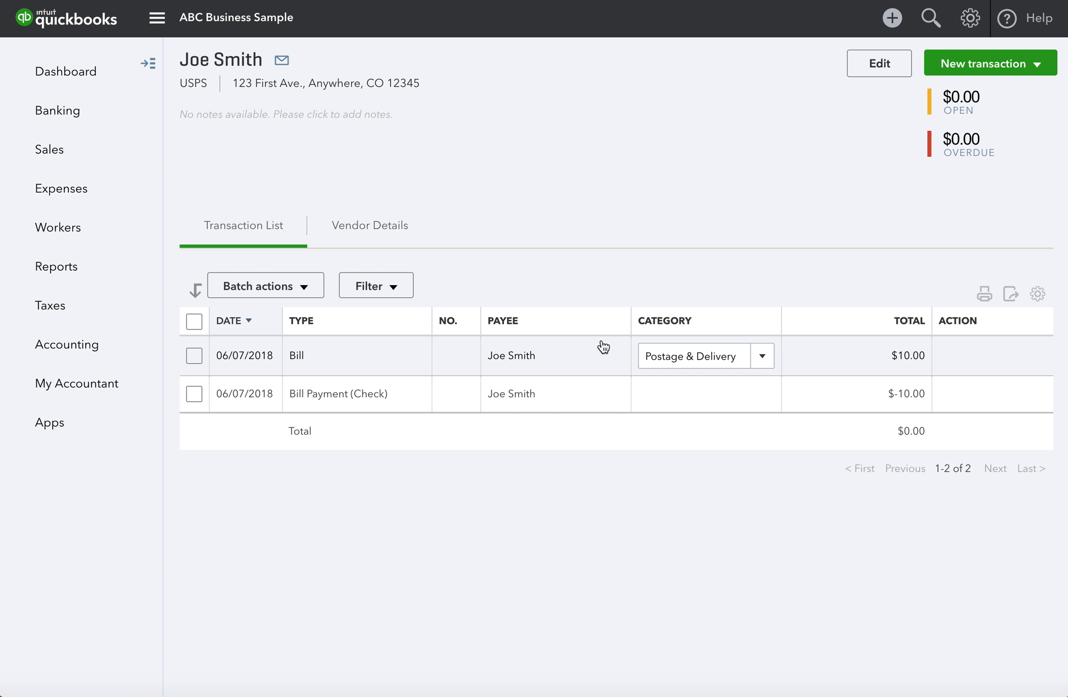
# - Check Pay Bills for remaining open bills and view the unpaid and paid totals on the Vendors overview
pyautogui.click(891, 22)
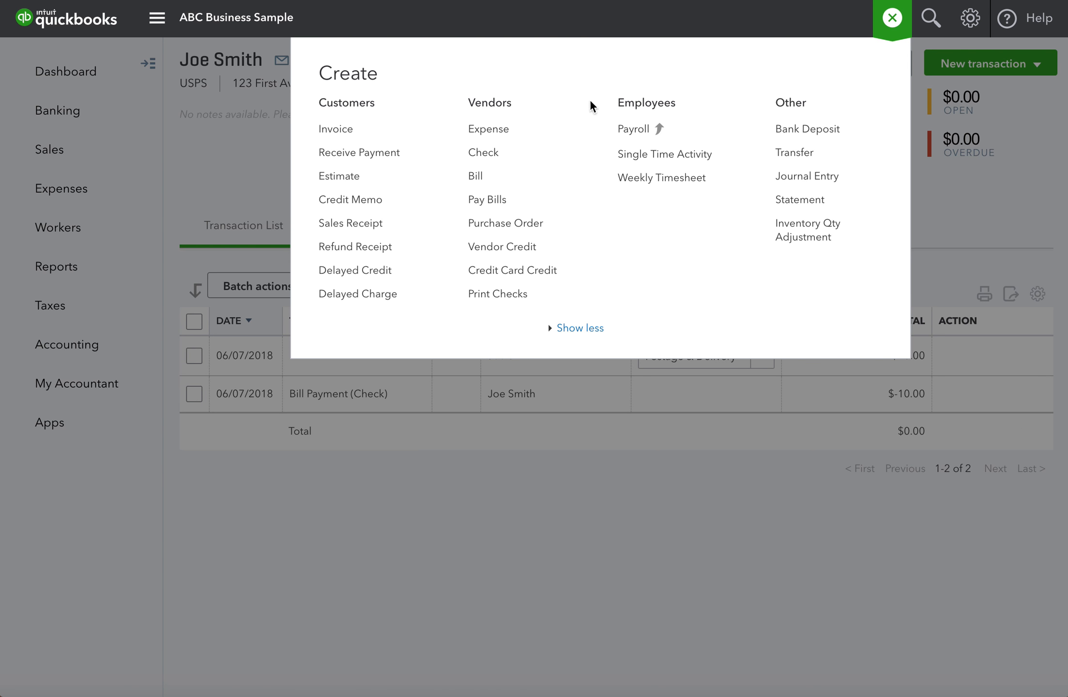
pyautogui.click(487, 201)
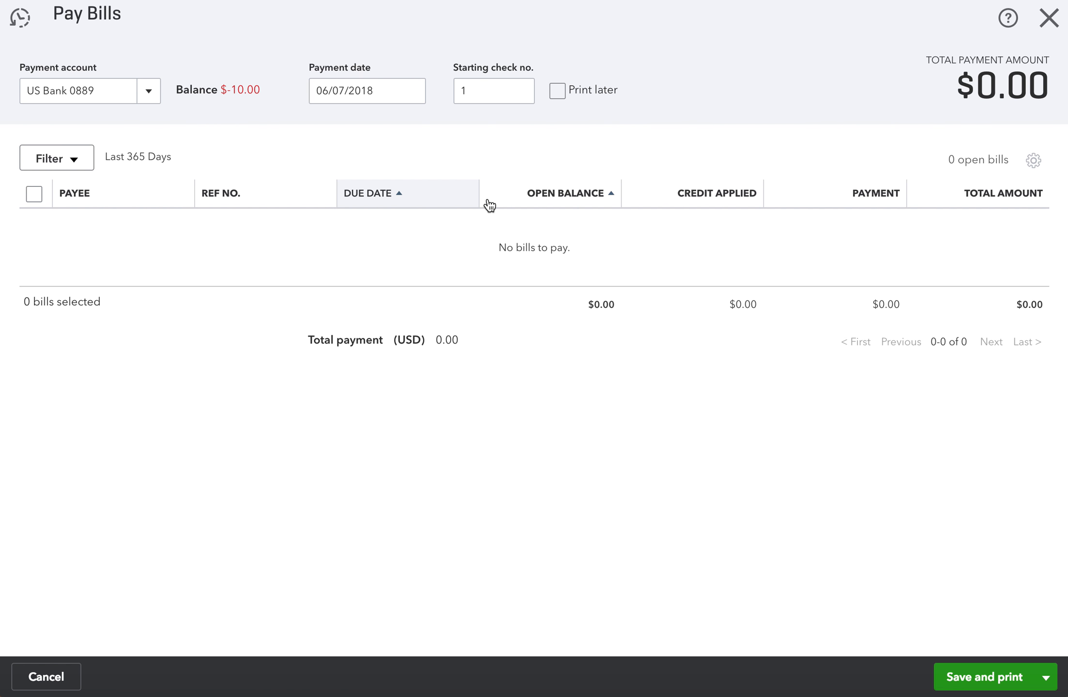
pyautogui.click(1049, 18)
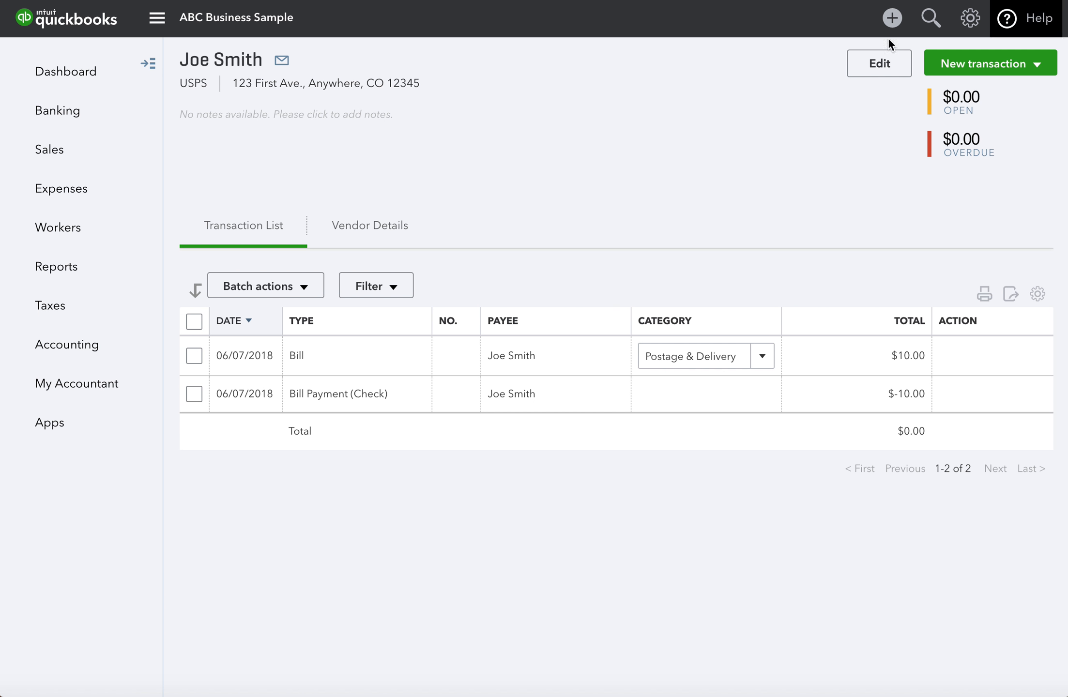
pyautogui.click(53, 198)
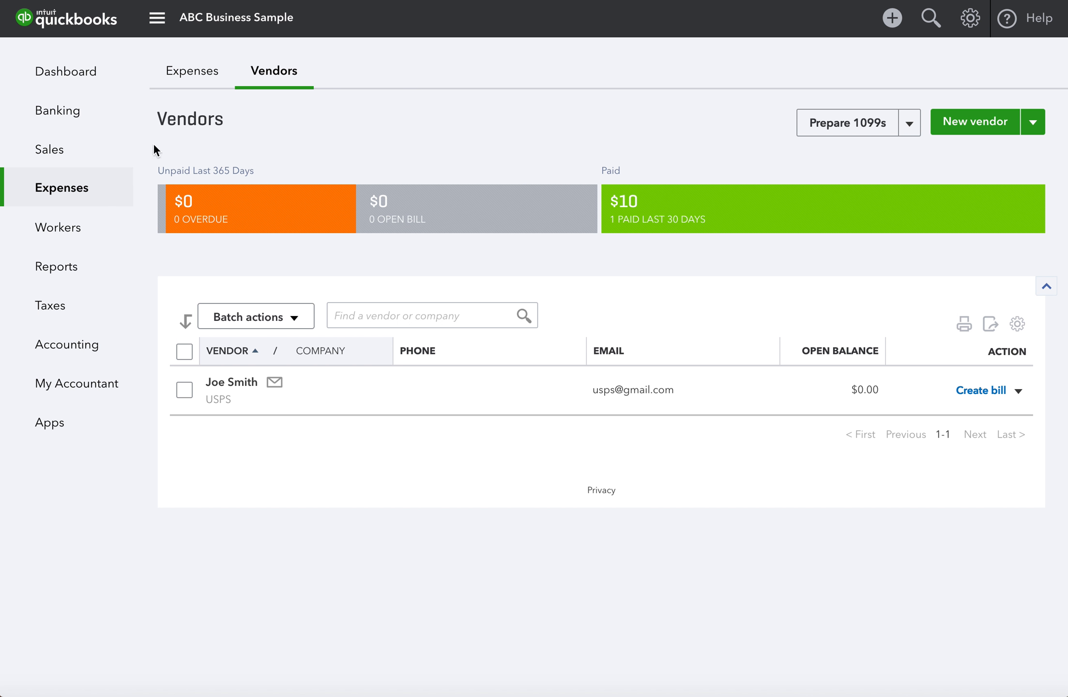
# - Delete the bill payment from the USPS vendor's transactions and confirm the deletion
pyautogui.click(230, 384)
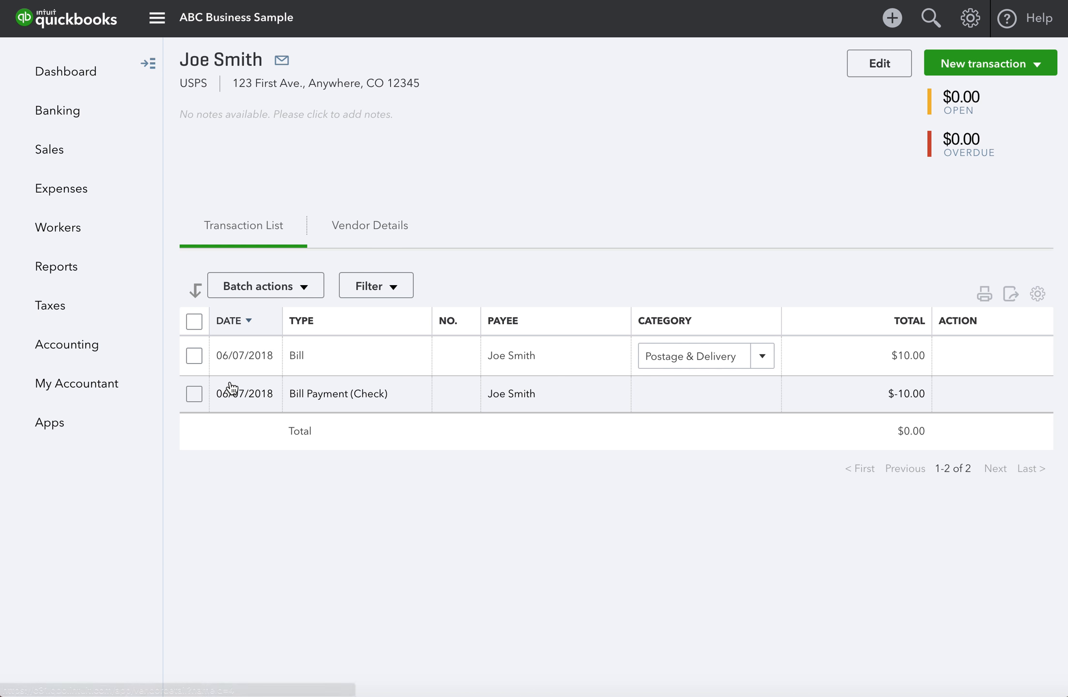
pyautogui.click(535, 392)
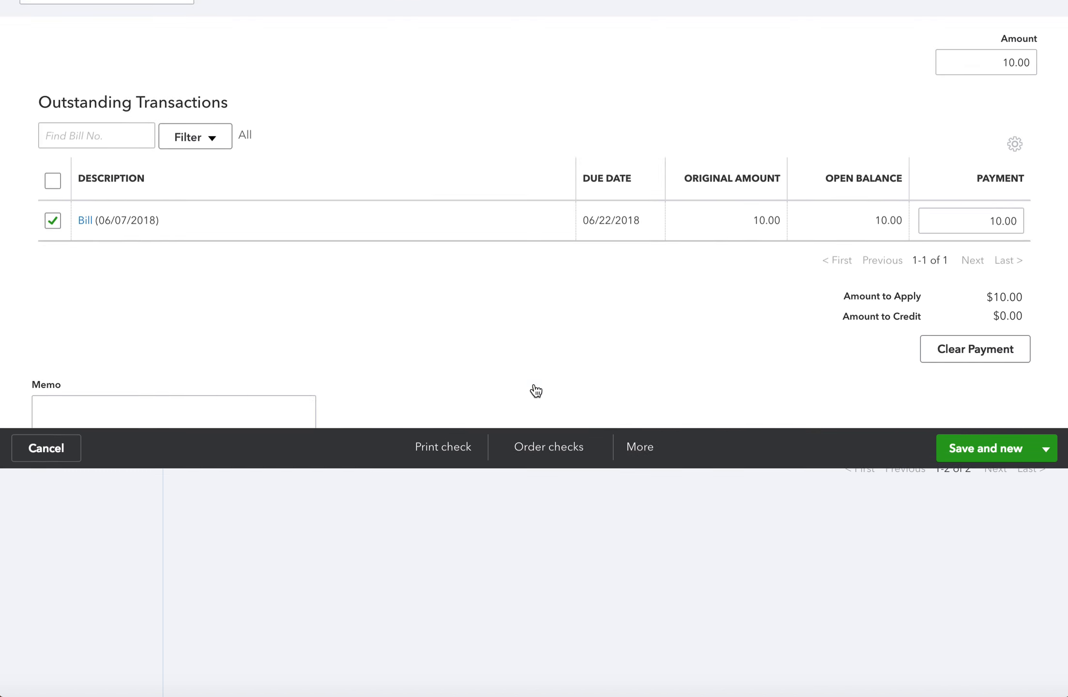
pyautogui.click(637, 676)
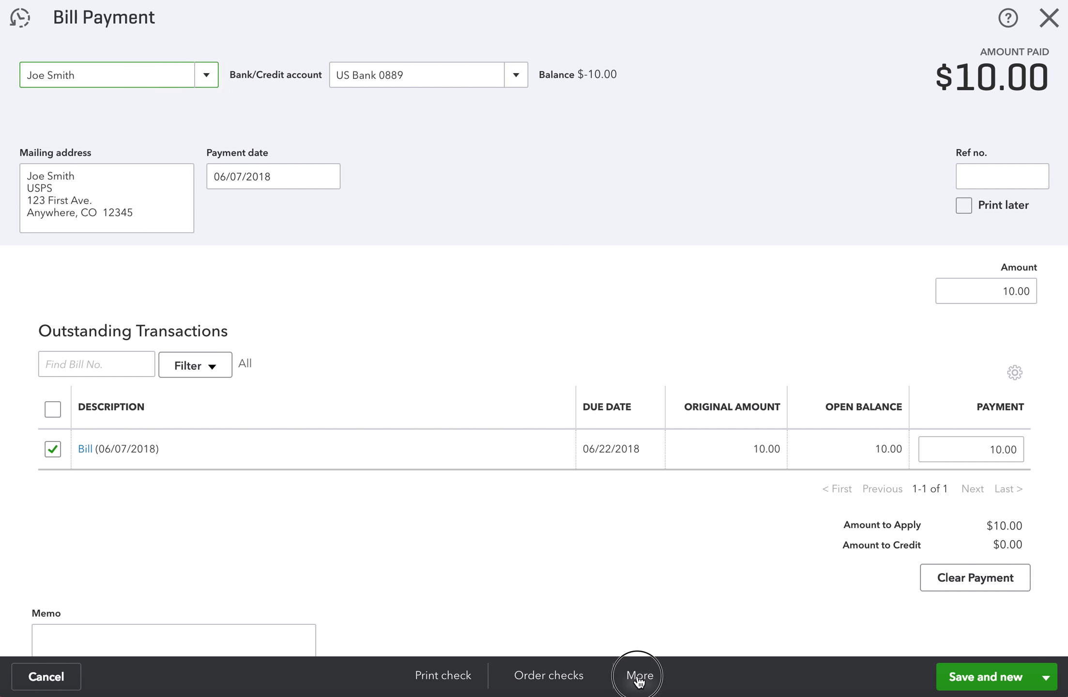
pyautogui.click(611, 567)
pyautogui.click(674, 389)
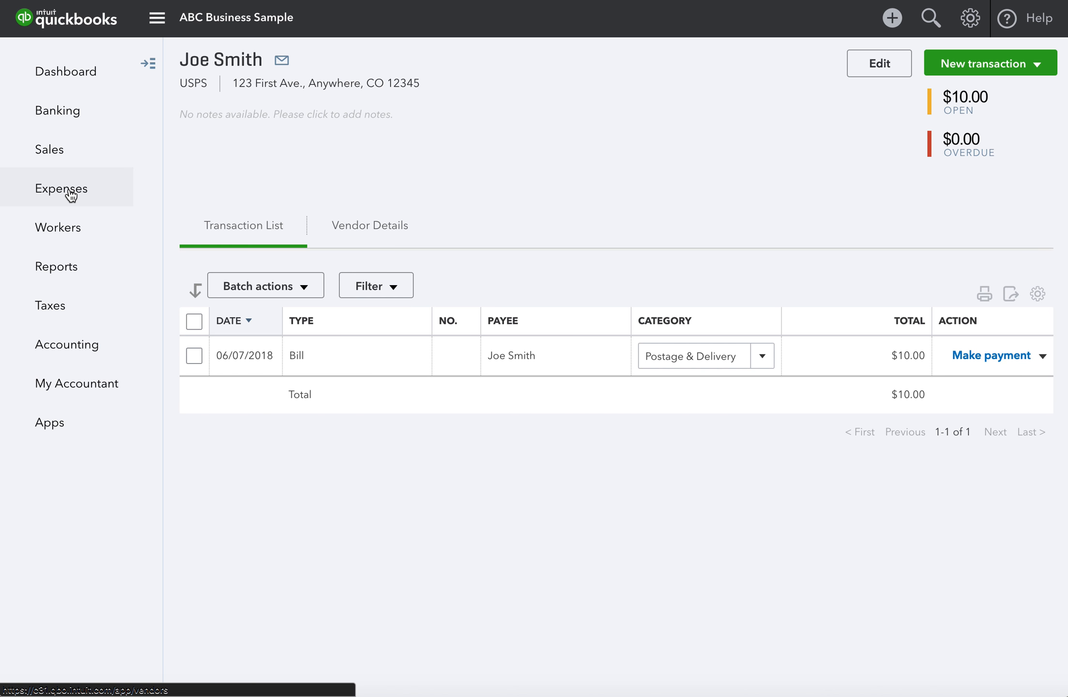
# - Find the USPS vendor's open bill through the Vendors overview, set its bill date to 06/01/2018, and save and close it
pyautogui.click(71, 194)
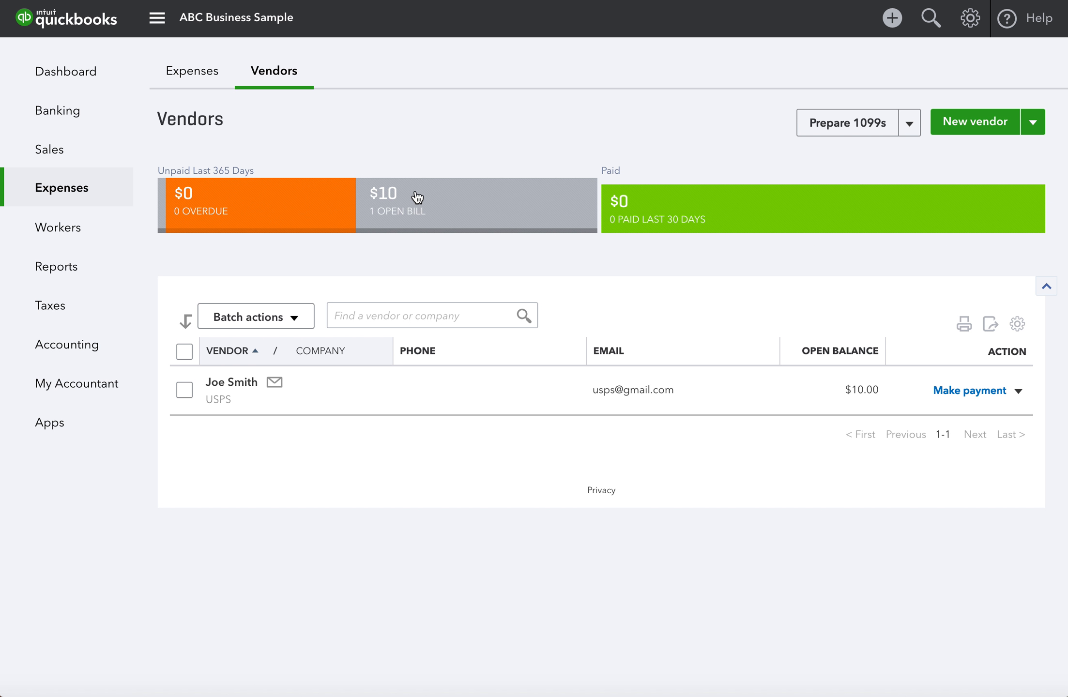
pyautogui.click(426, 198)
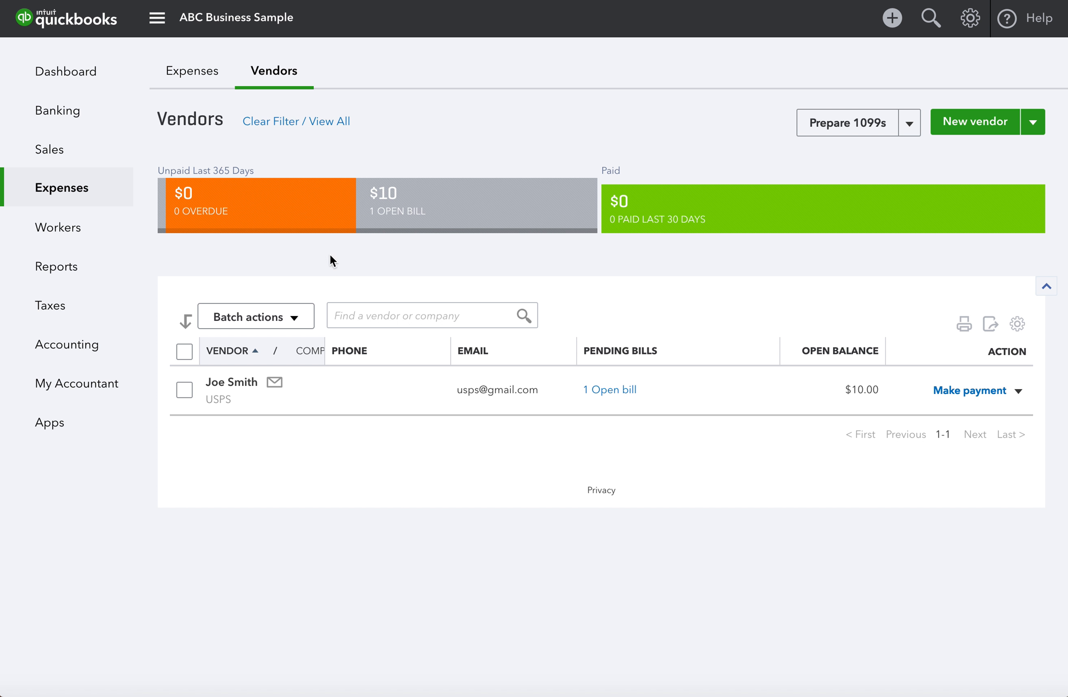
pyautogui.click(598, 394)
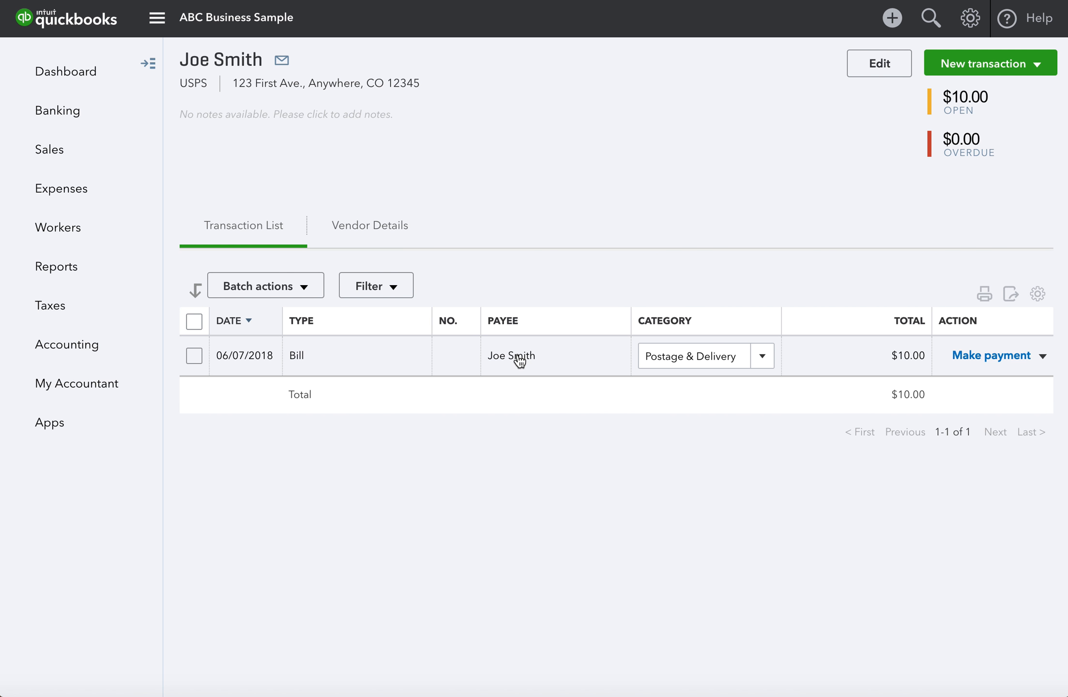
pyautogui.click(519, 361)
pyautogui.click(471, 202)
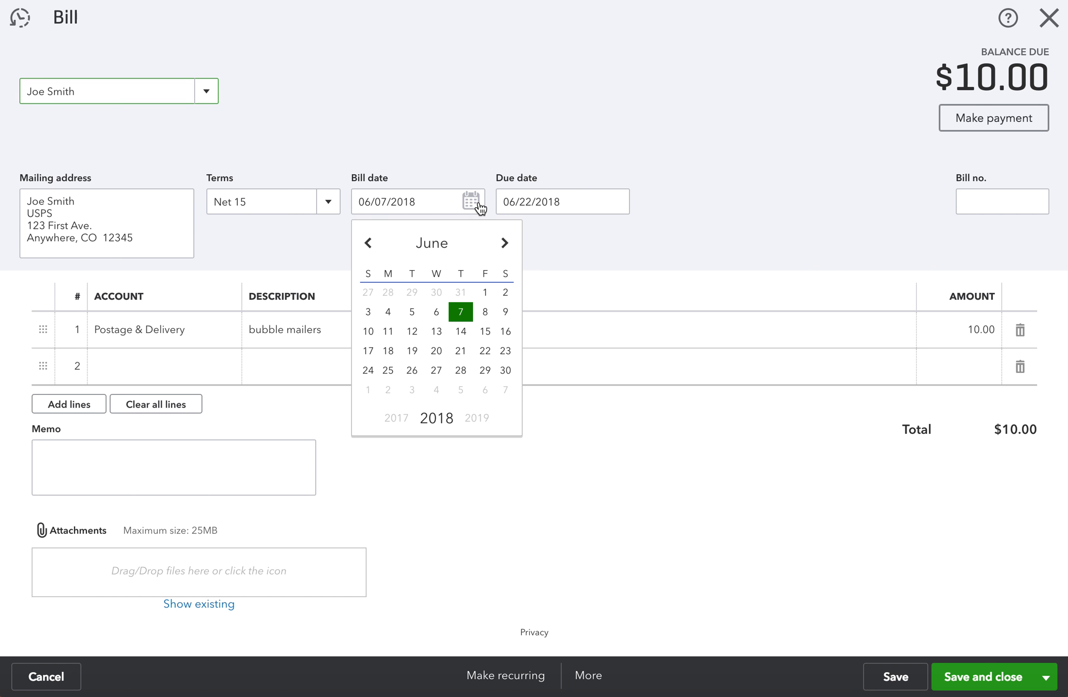
pyautogui.click(485, 292)
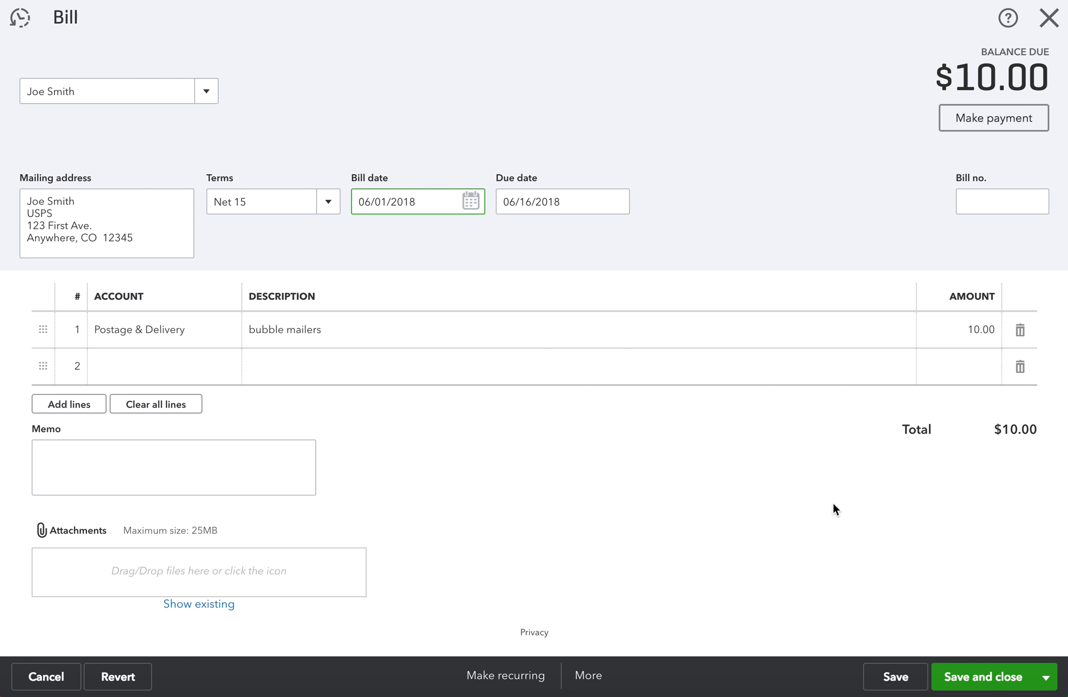
pyautogui.click(976, 676)
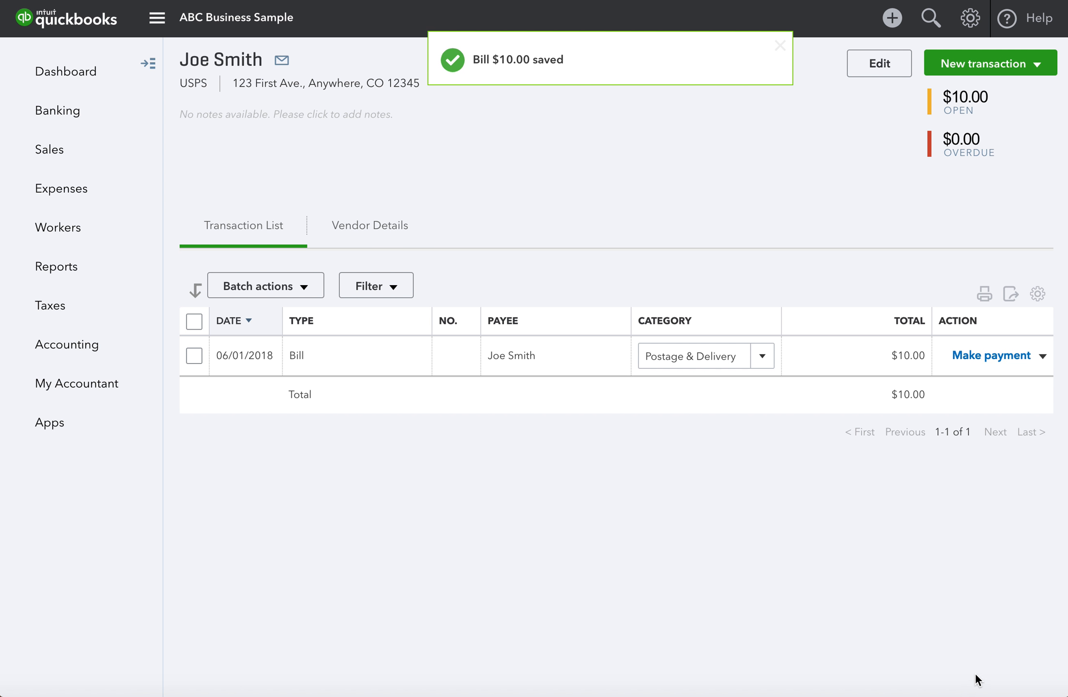
# - Examine the open and overdue amounts on the Vendors overview and the bill and due dates of the USPS vendor's open bill
pyautogui.click(63, 195)
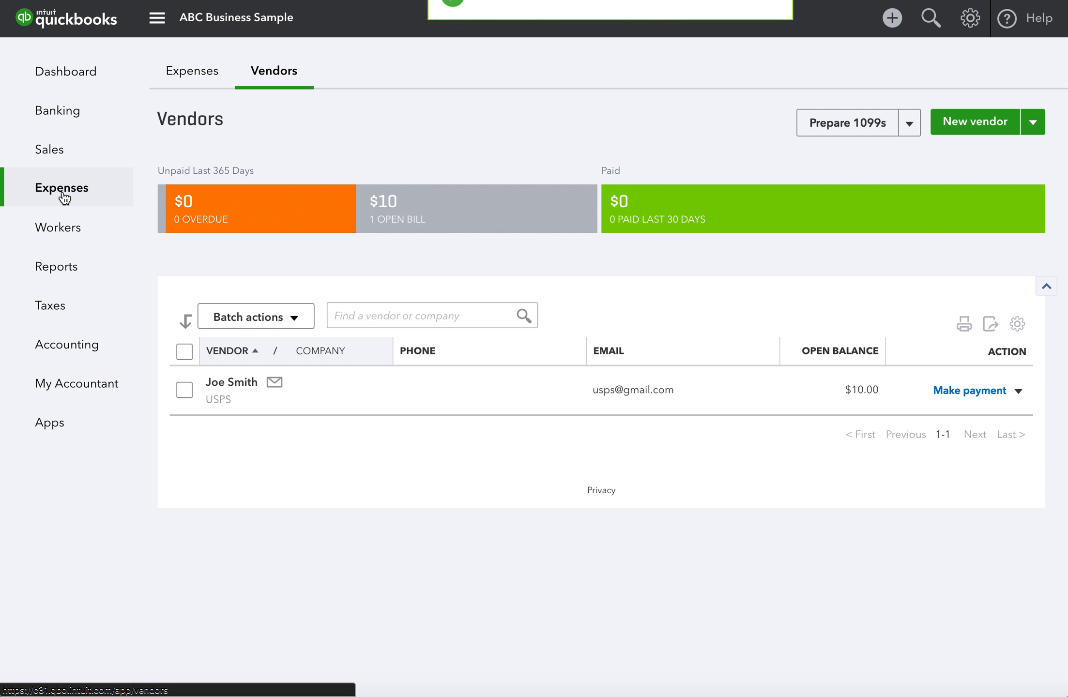
pyautogui.click(428, 225)
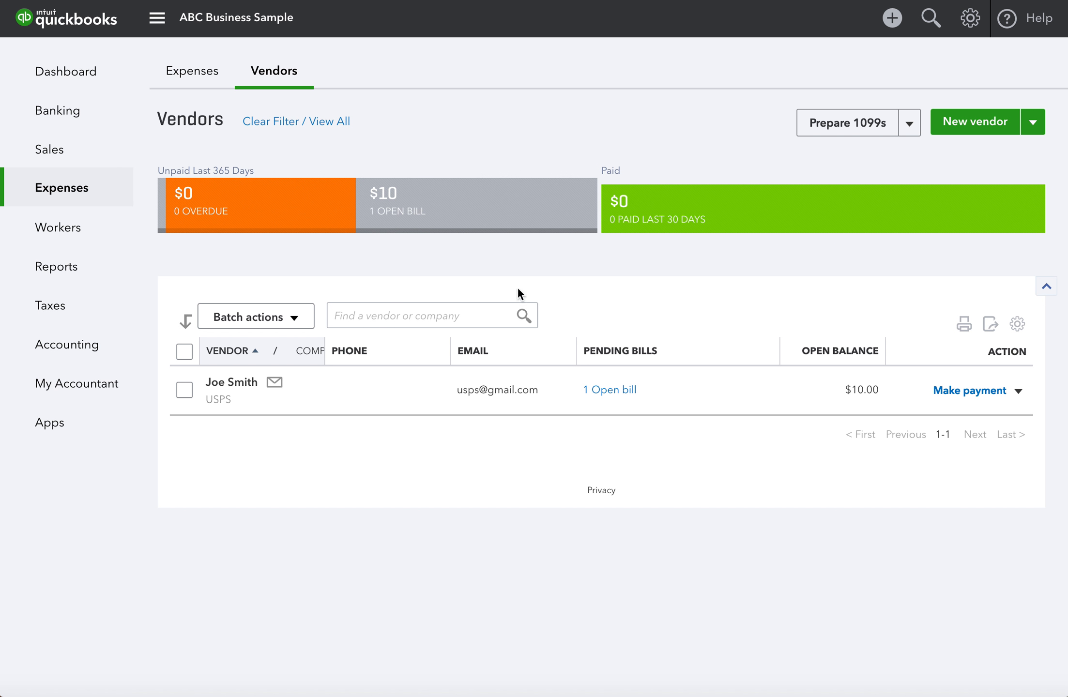
pyautogui.click(604, 390)
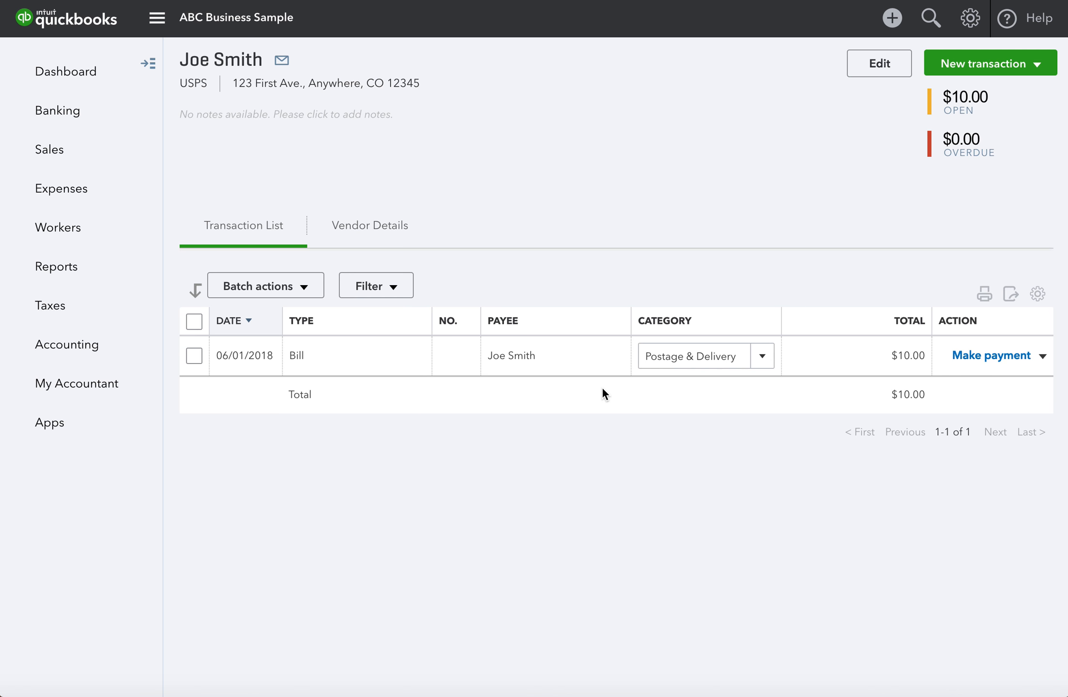
pyautogui.click(61, 188)
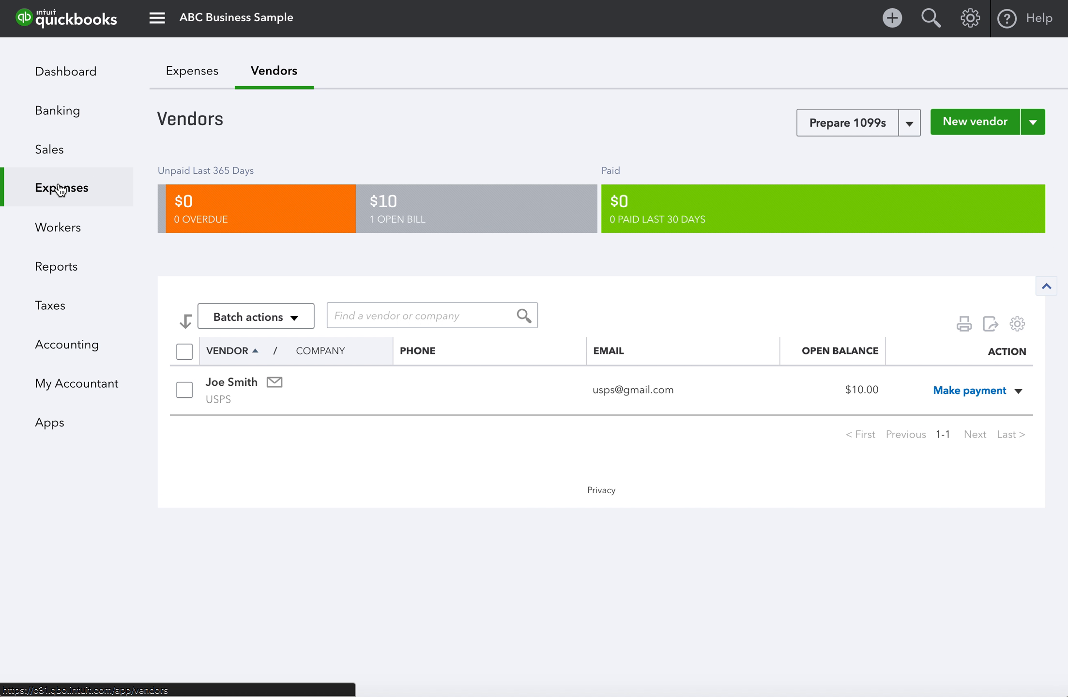
pyautogui.click(477, 196)
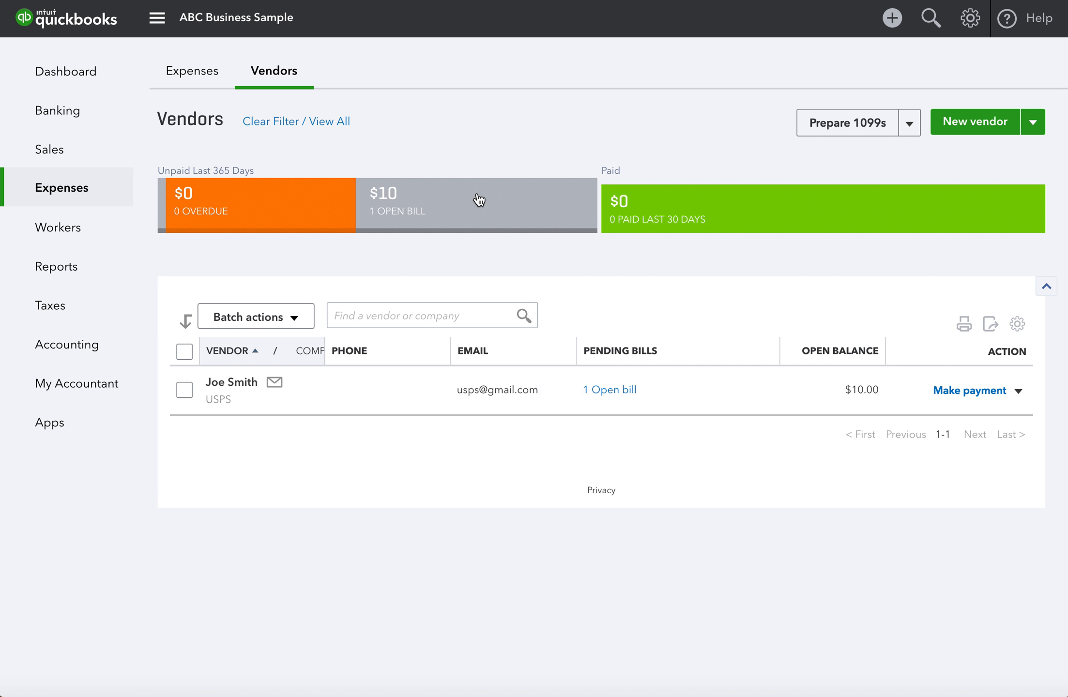
pyautogui.click(614, 392)
pyautogui.click(521, 356)
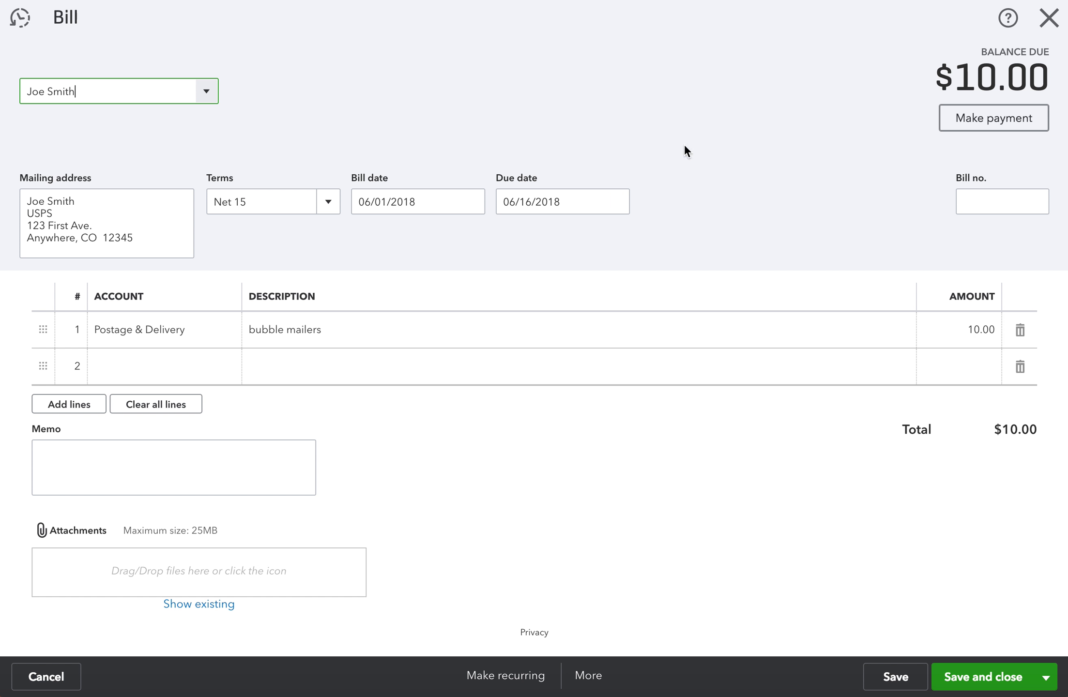
pyautogui.click(1046, 21)
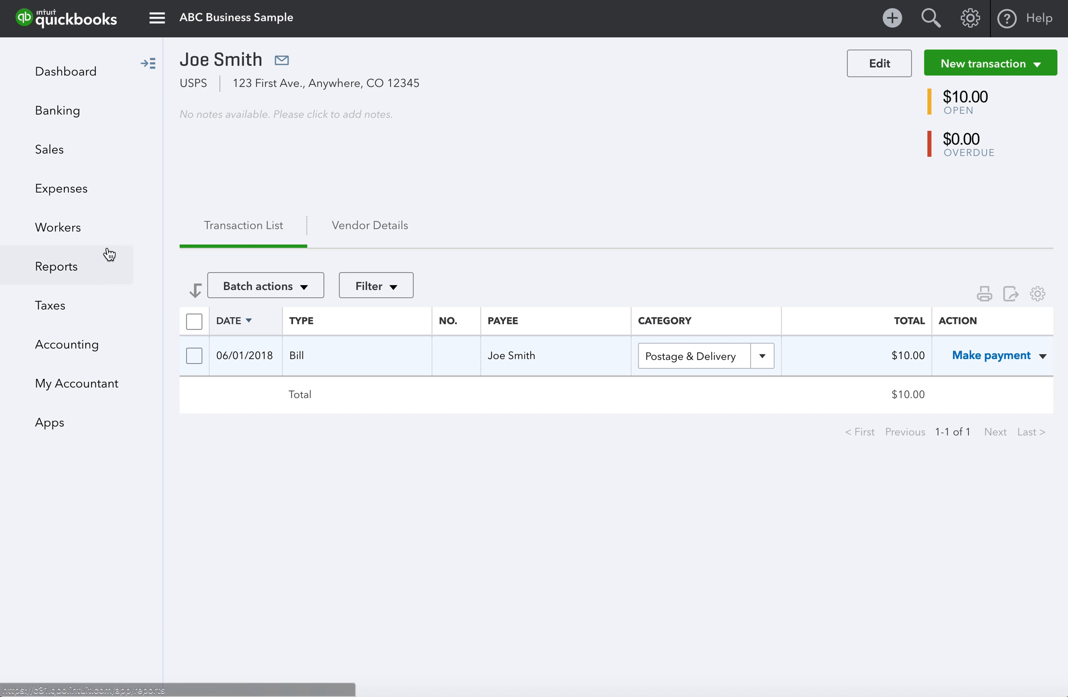
pyautogui.click(69, 201)
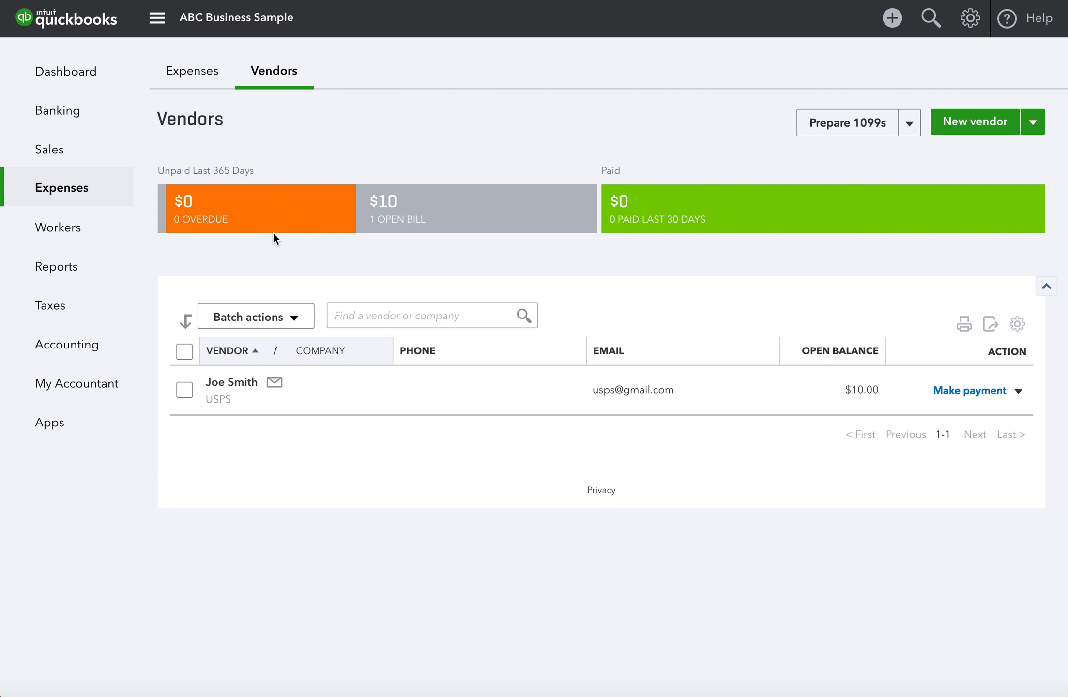